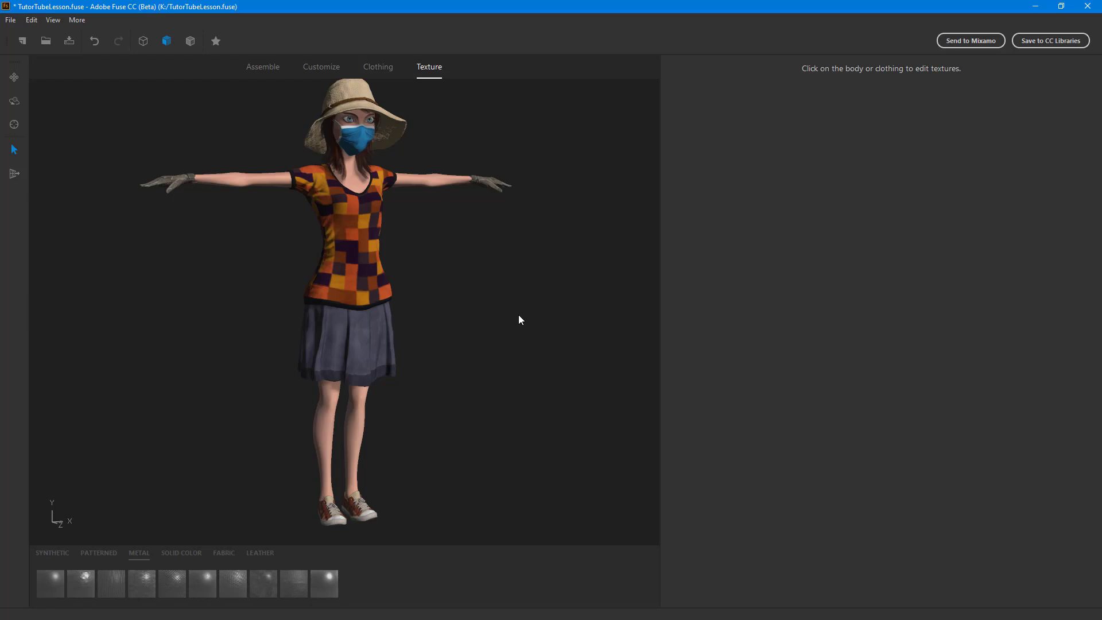
# Step: Examine the texture parameters of the shoes, skirt, top, gloves, hair, hat and surgical mask on the character
pyautogui.click(362, 516)
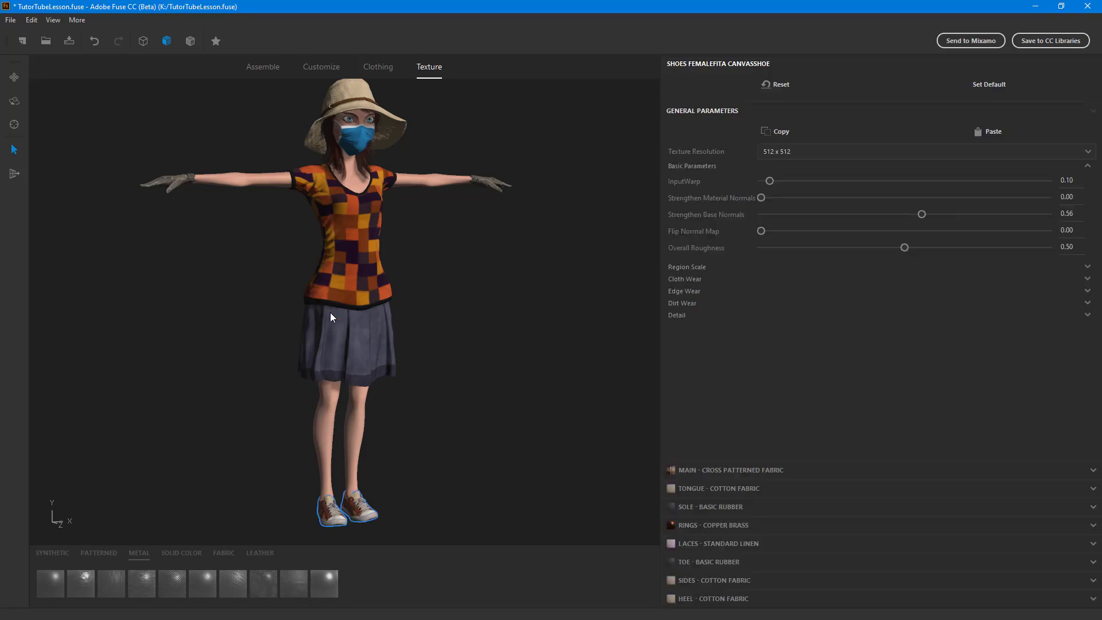
pyautogui.click(358, 341)
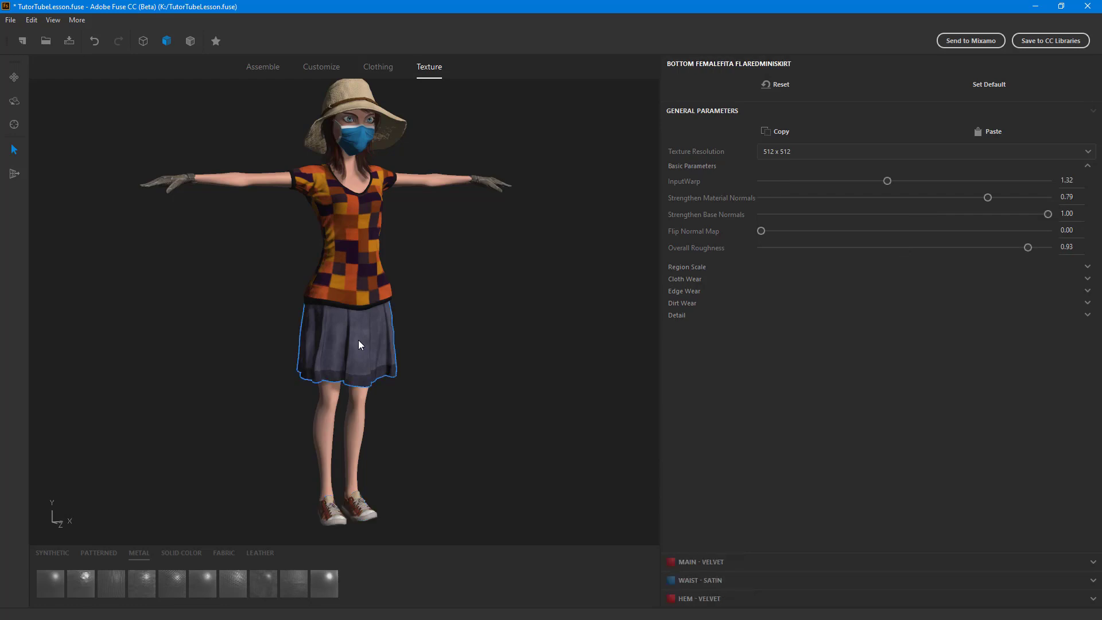
pyautogui.click(360, 243)
pyautogui.click(482, 181)
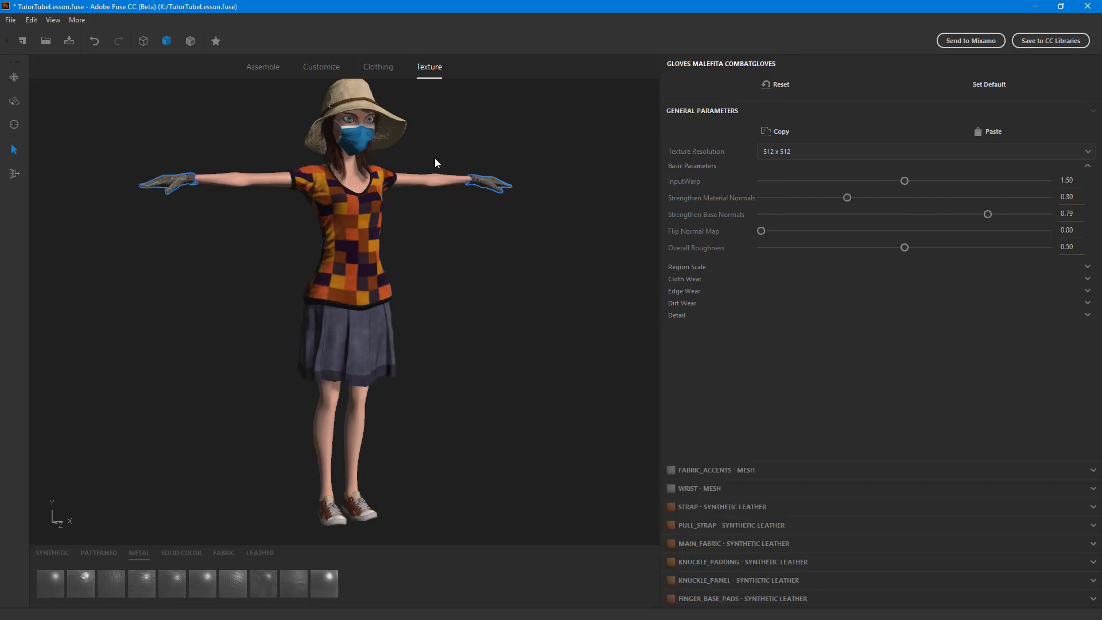
pyautogui.click(366, 120)
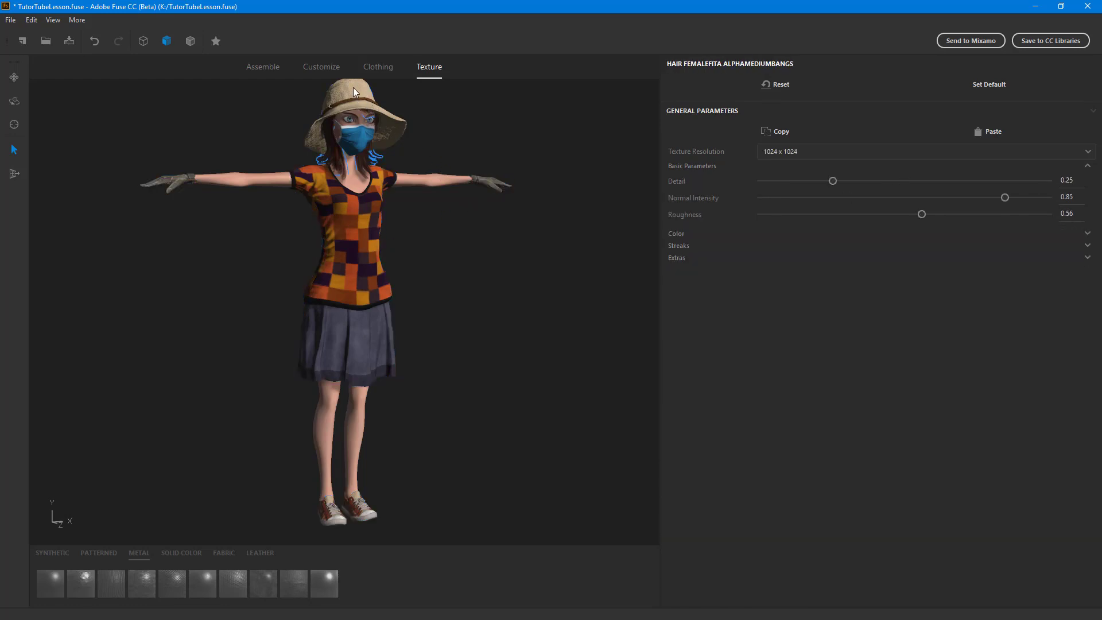
pyautogui.click(355, 100)
pyautogui.click(355, 150)
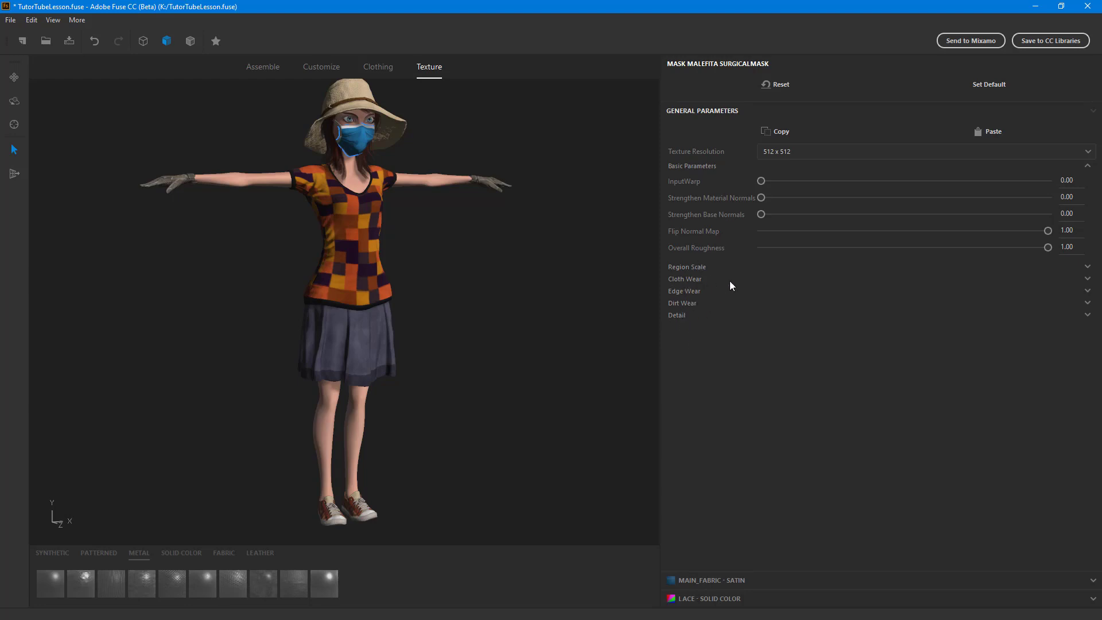
pyautogui.click(333, 151)
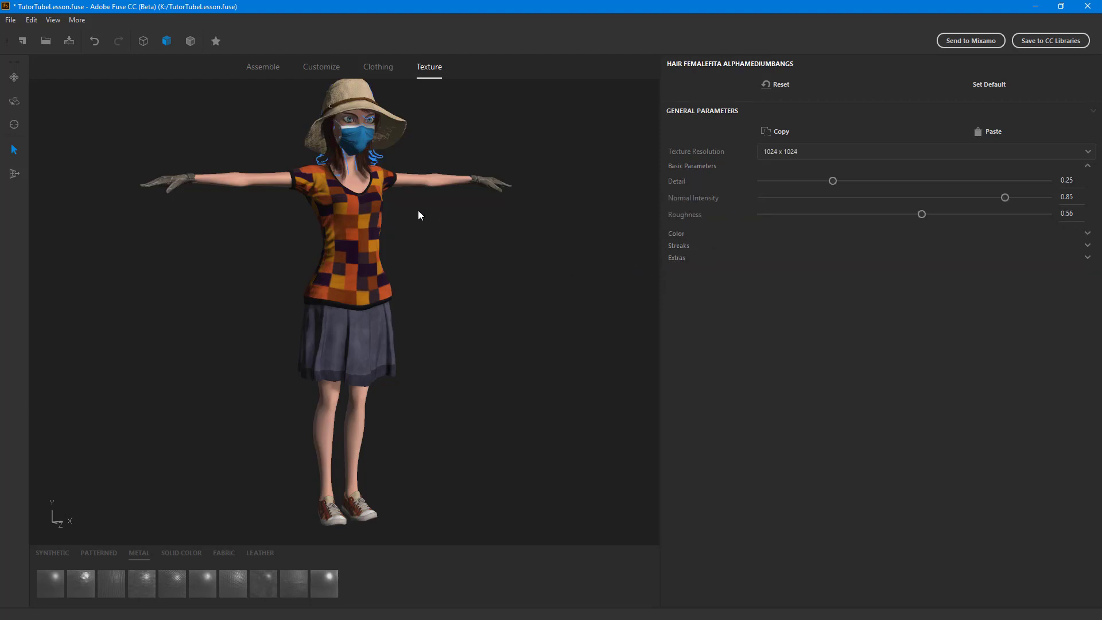
# Step: Raise the Region Scale Overall of the patterned top to about 4.5
pyautogui.click(361, 222)
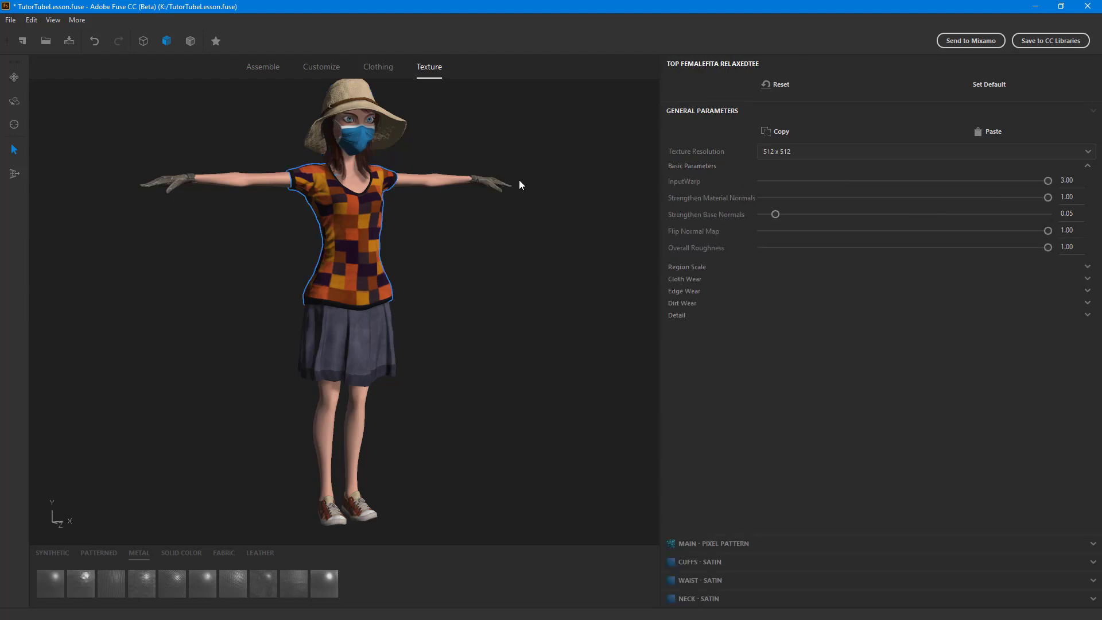
pyautogui.scroll(6, 494, 282)
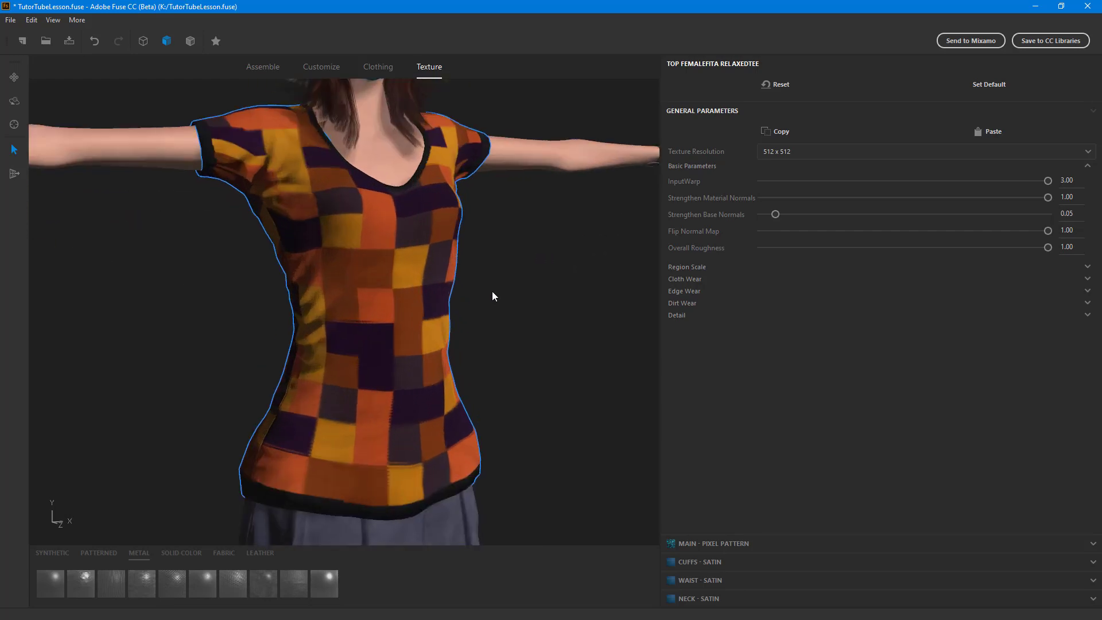
pyautogui.scroll(-3, 540, 253)
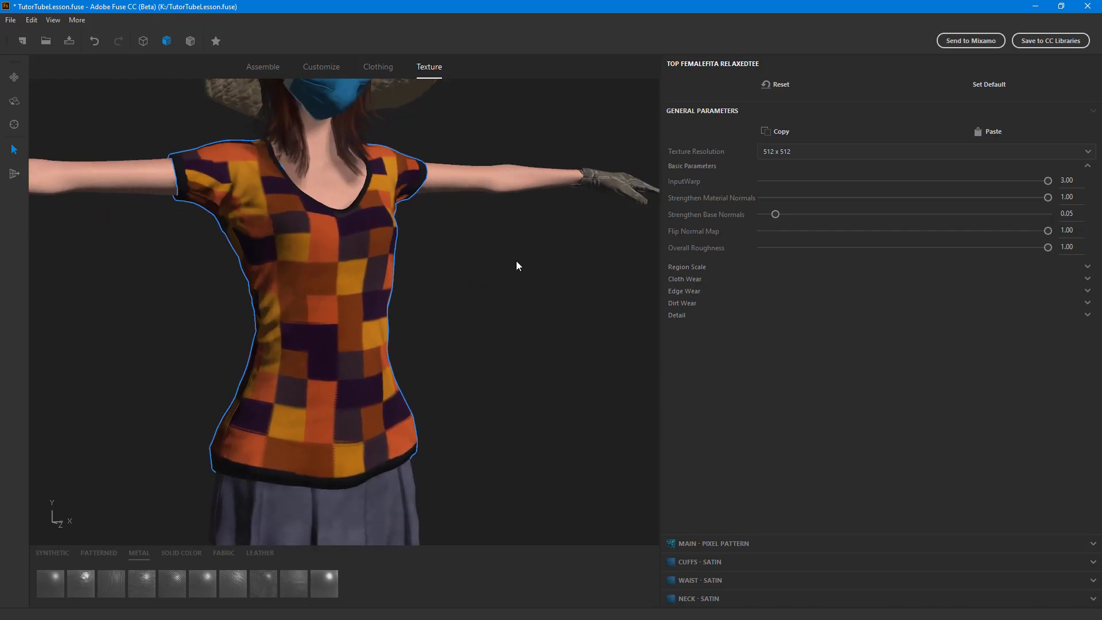
pyautogui.click(744, 267)
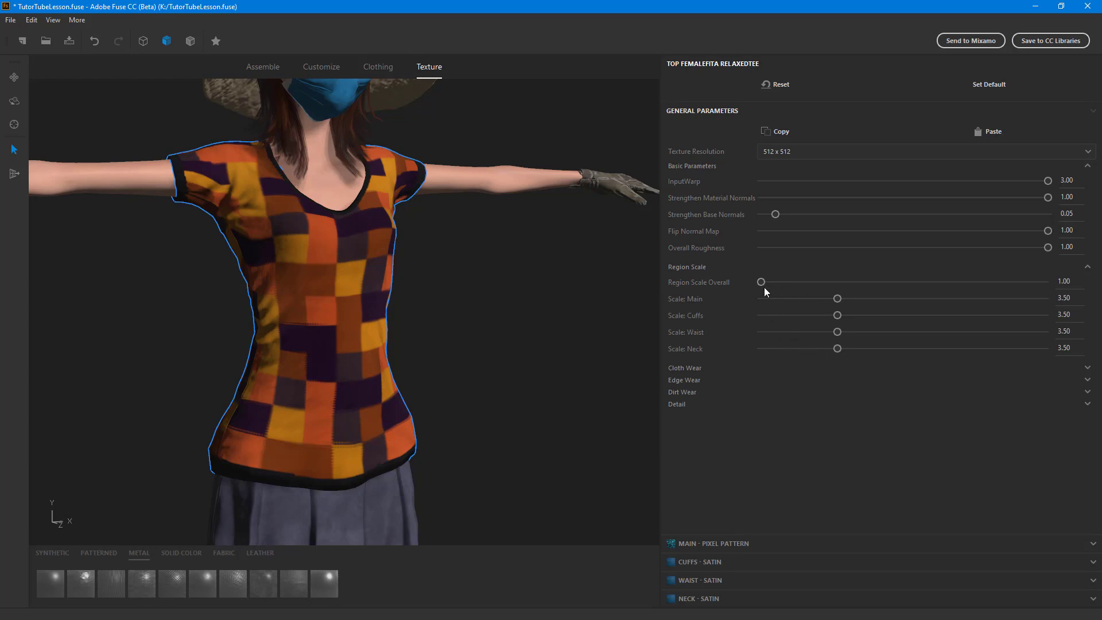
pyautogui.moveTo(760, 287); pyautogui.dragTo(881, 286)
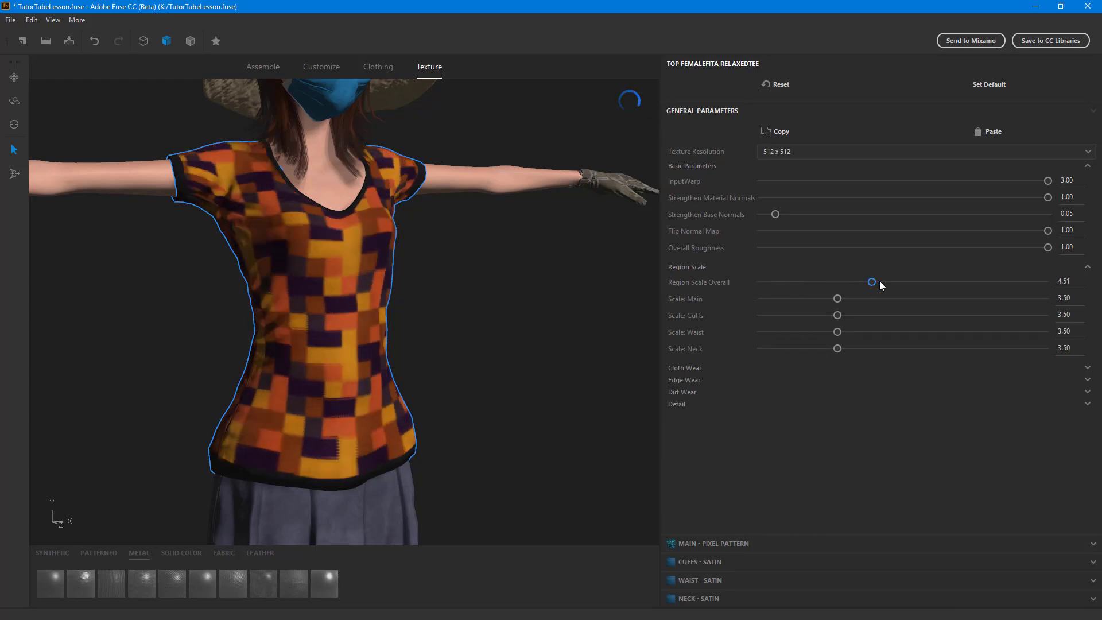
# Step: Set the skirt's Region Scale Overall to about 6.67
pyautogui.click(353, 518)
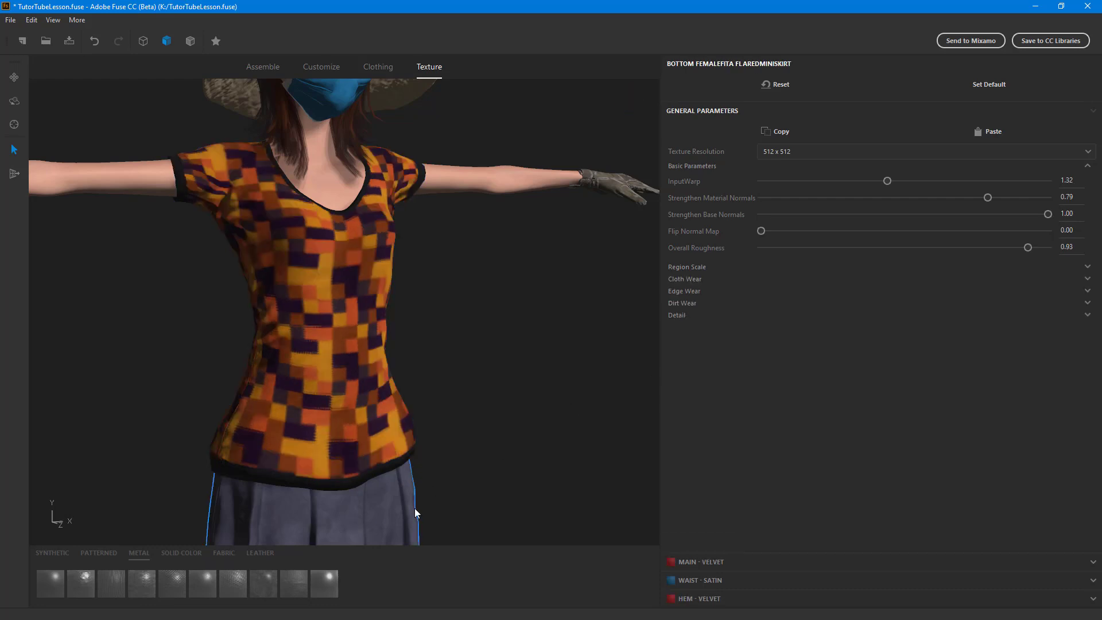
pyautogui.click(683, 267)
pyautogui.moveTo(765, 281); pyautogui.dragTo(939, 281)
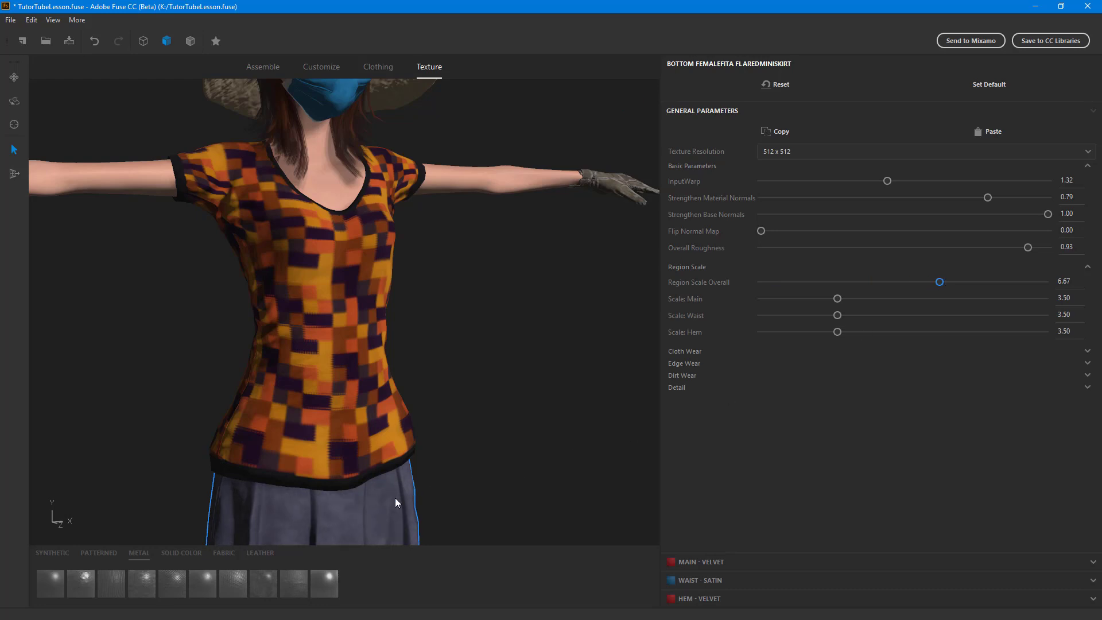
# Step: Set the sun hat's Region Scale Overall to about 3.97
pyautogui.moveTo(341, 104); pyautogui.dragTo(356, 204, button='middle')
pyautogui.click(347, 165)
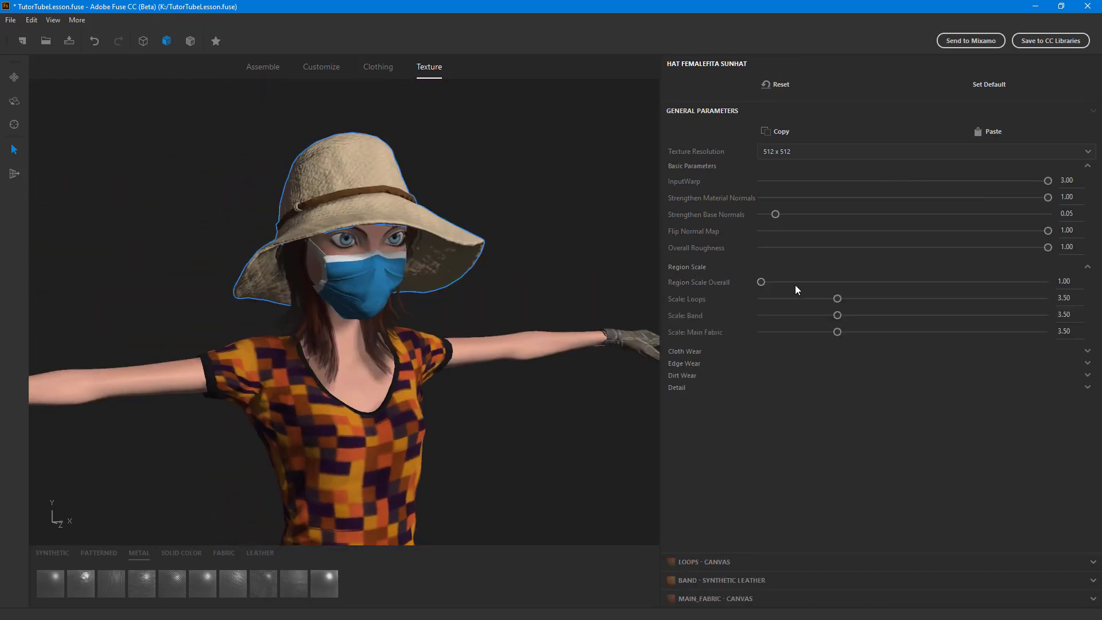
pyautogui.moveTo(760, 283); pyautogui.dragTo(855, 282)
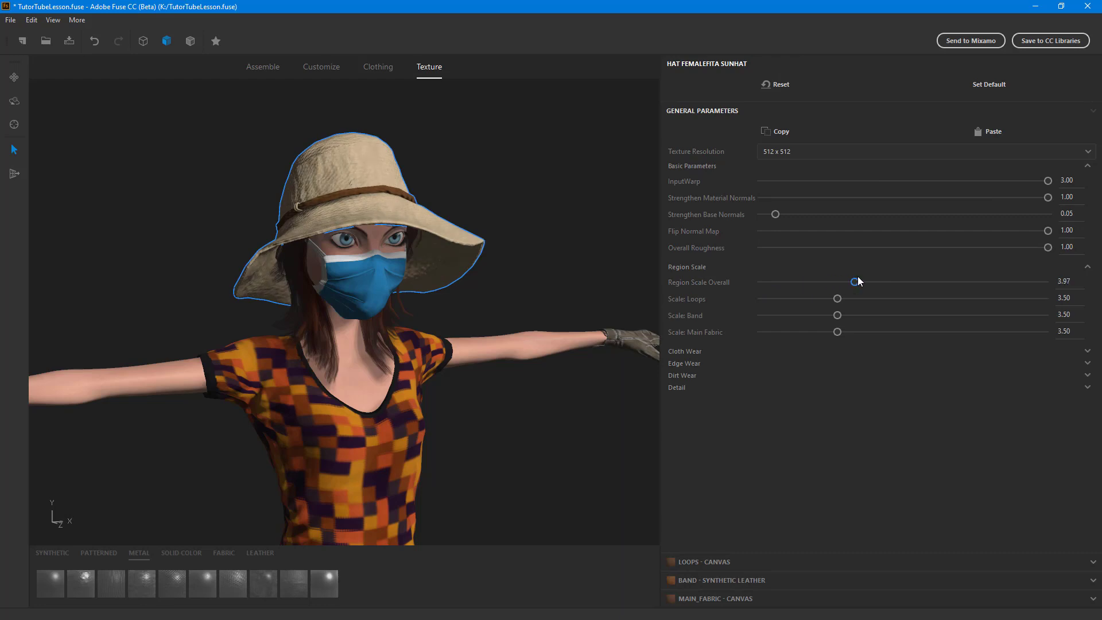
# Step: Readjust the patterned top's Region Scale Overall to about 4.42
pyautogui.scroll(2, 454, 406)
pyautogui.moveTo(453, 406); pyautogui.dragTo(396, 231, button='middle')
pyautogui.click(327, 302)
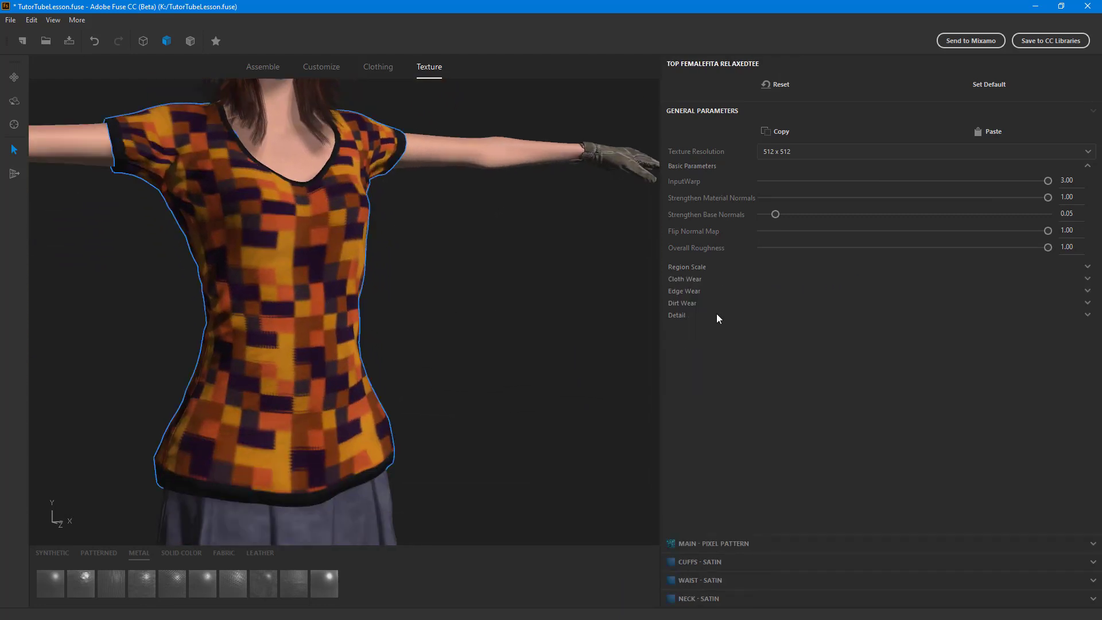
pyautogui.click(694, 267)
pyautogui.moveTo(882, 282)
pyautogui.mouseDown()
pyautogui.moveTo(1000, 277)
pyautogui.moveTo(874, 284)
pyautogui.mouseUp()
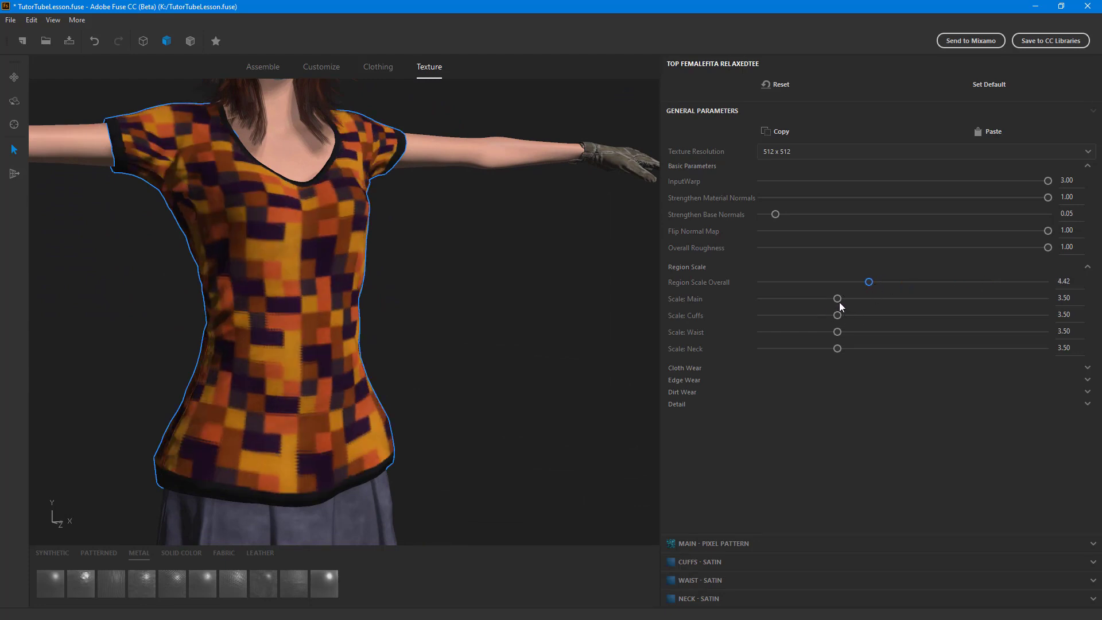
# Step: Set the top's region scales to about 4.51 for Main, 5.86 for Cuffs, 6.40 for Waist and 6.13 for Neck
pyautogui.moveTo(839, 302); pyautogui.dragTo(915, 315)
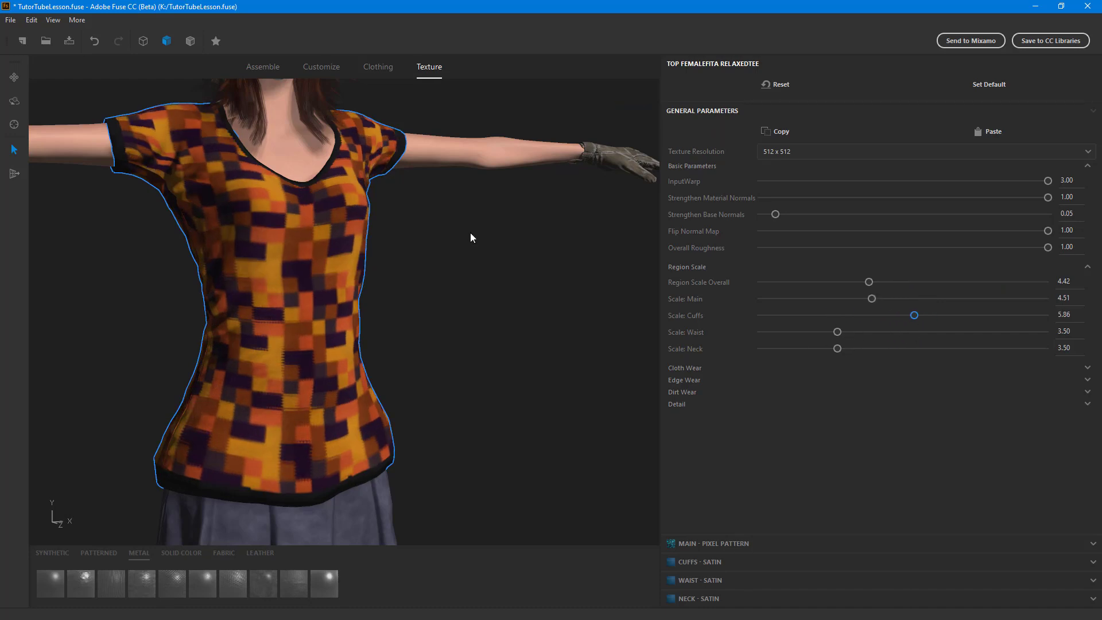
pyautogui.moveTo(837, 333); pyautogui.dragTo(936, 334)
pyautogui.moveTo(838, 349); pyautogui.dragTo(923, 349)
# Step: Set the sun hat's region scales to about 6.76 for Loops, 7.57 for Main Fabric and 7.30 for Band
pyautogui.scroll(2, 437, 237)
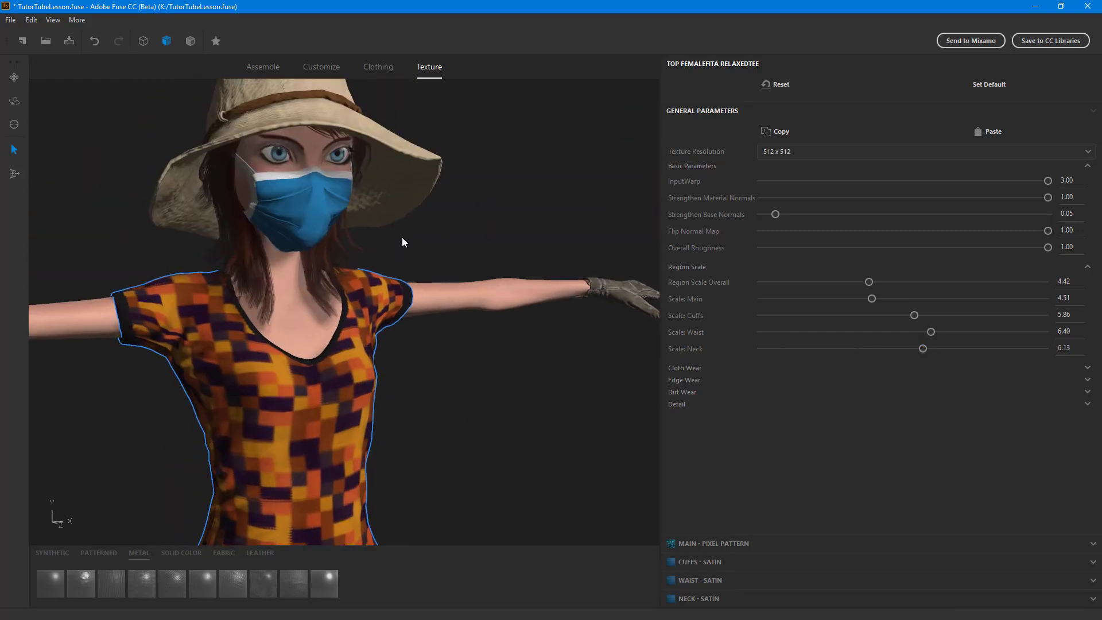
pyautogui.click(380, 132)
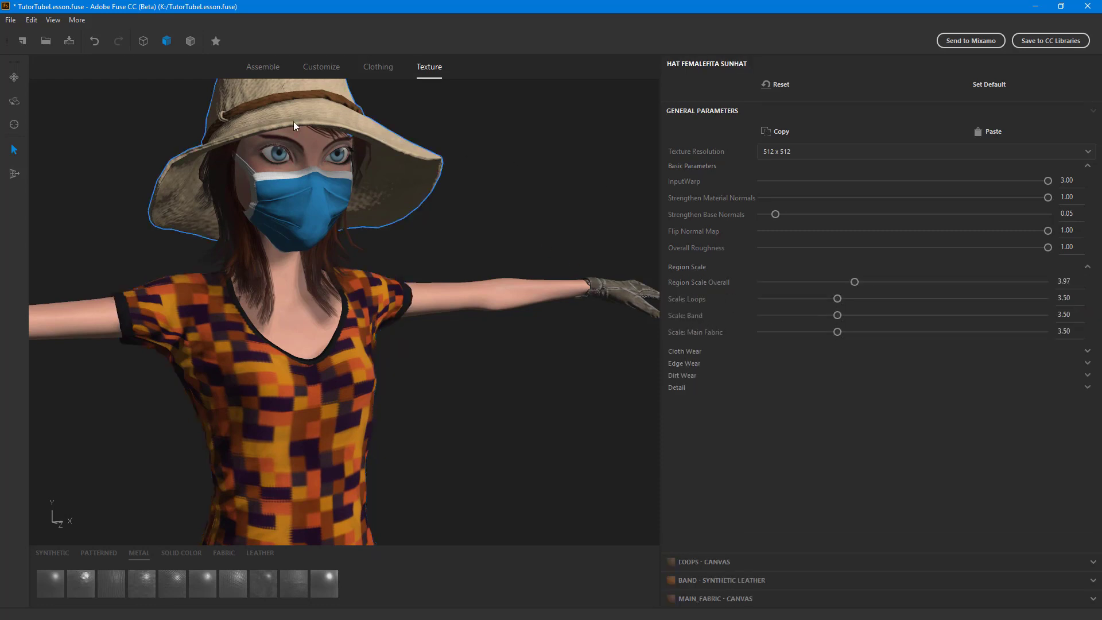
pyautogui.moveTo(837, 298); pyautogui.dragTo(946, 301)
pyautogui.moveTo(860, 315); pyautogui.dragTo(976, 331)
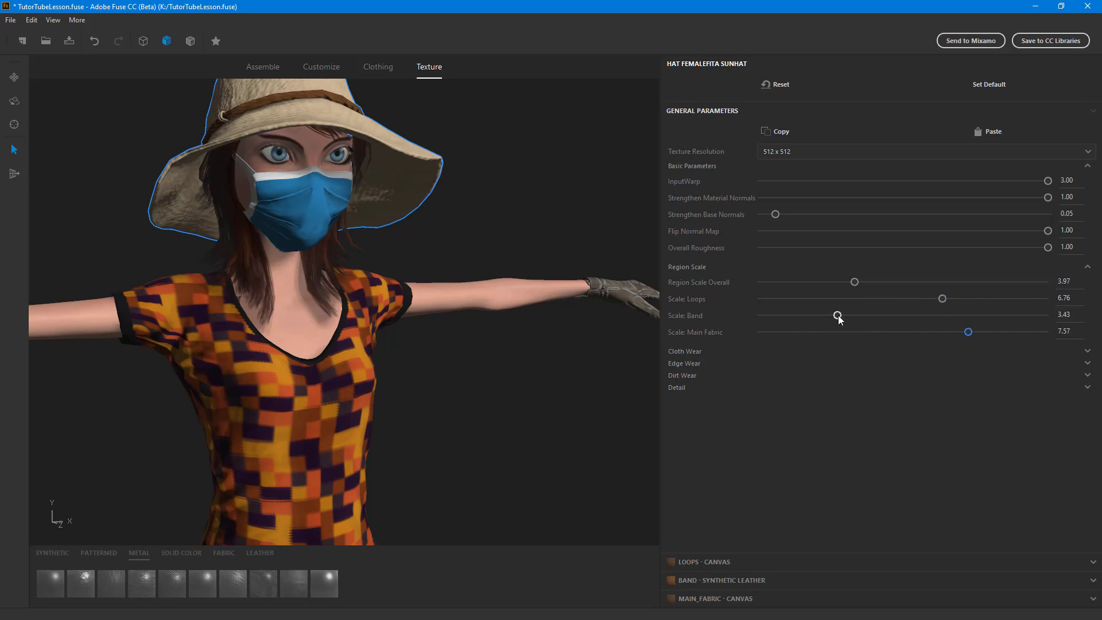
pyautogui.moveTo(837, 316); pyautogui.dragTo(959, 315)
# Step: Set the gloves' region scales to about 7.03 for Knuckle Padding and 7.84 for Wrist
pyautogui.moveTo(576, 360); pyautogui.dragTo(844, 368, button='middle')
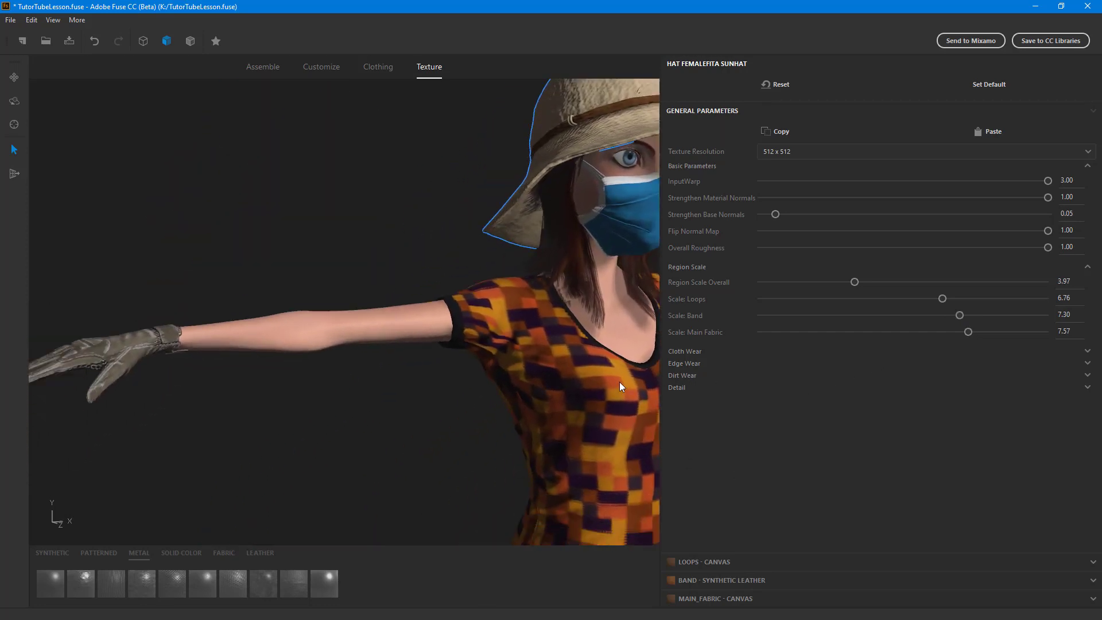
pyautogui.click(149, 347)
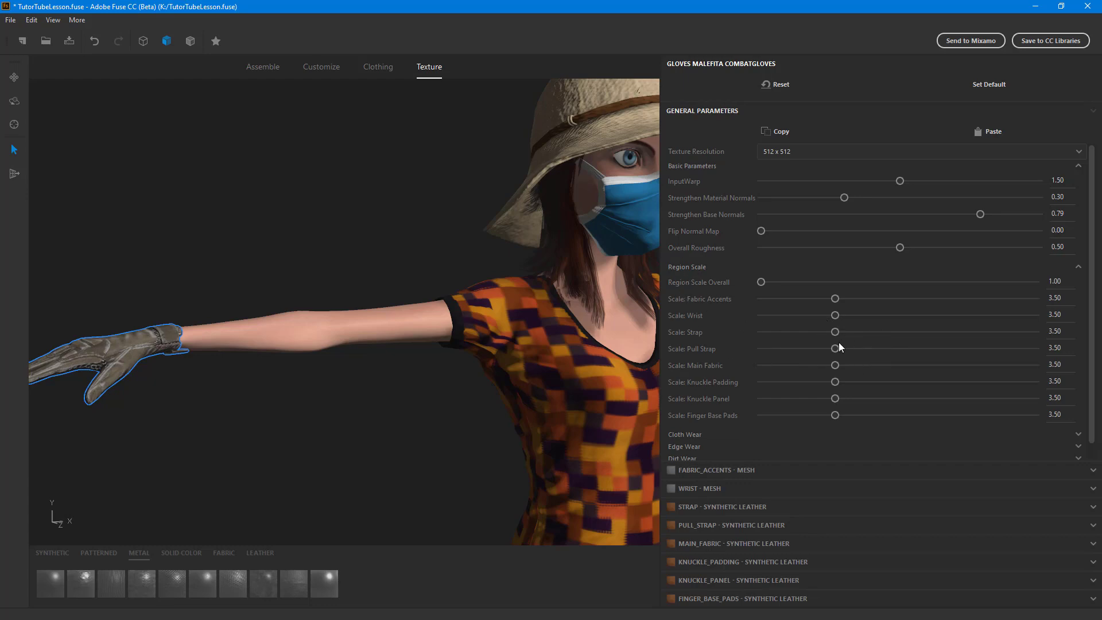
pyautogui.moveTo(835, 382); pyautogui.dragTo(953, 383)
pyautogui.moveTo(835, 316); pyautogui.dragTo(970, 315)
# Step: Set the gloves' Strap scale to about 6.76 and their Region Scale Overall to about 6.40
pyautogui.moveTo(178, 346); pyautogui.dragTo(369, 381, button='middle')
pyautogui.scroll(3, 504, 395)
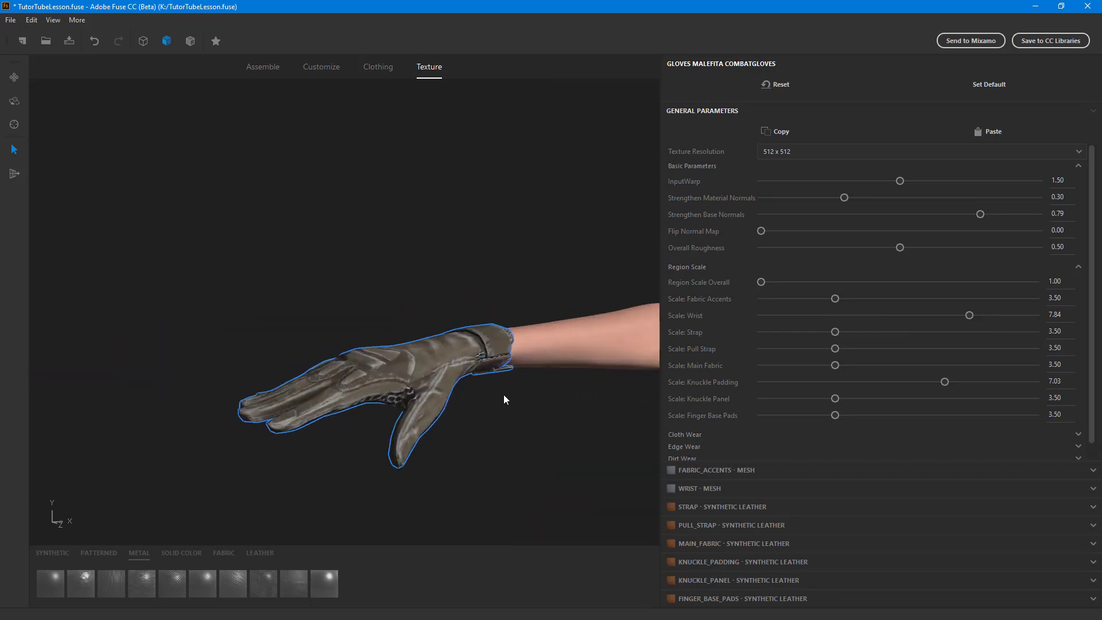
pyautogui.moveTo(504, 395)
pyautogui.mouseDown(button='middle')
pyautogui.moveTo(487, 380)
pyautogui.moveTo(503, 387)
pyautogui.mouseUp(button='middle')
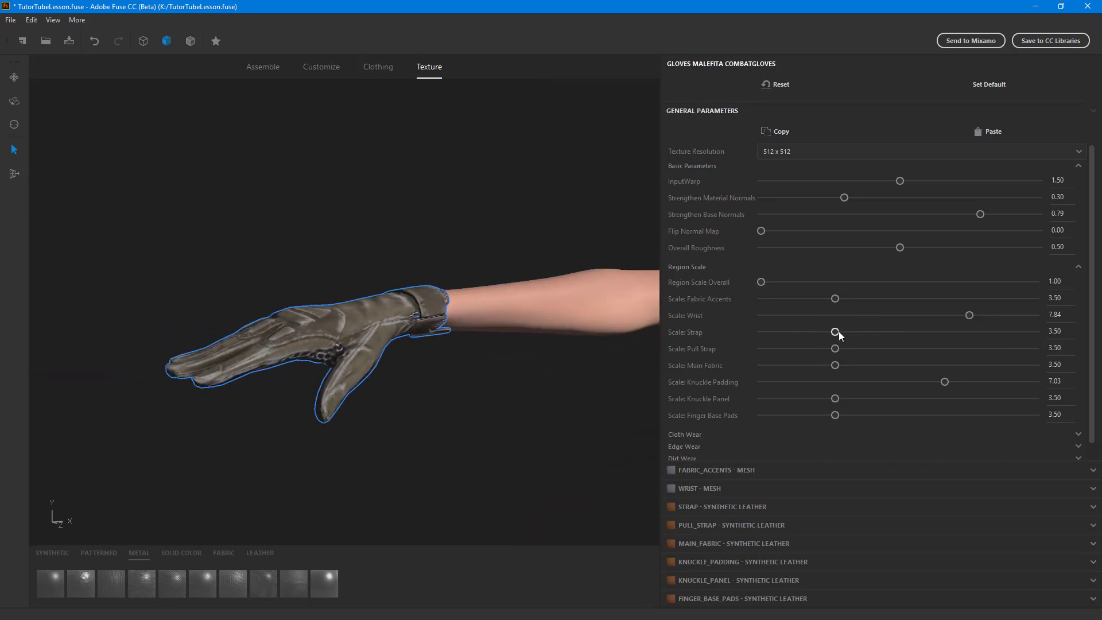
pyautogui.moveTo(835, 332); pyautogui.dragTo(936, 331)
pyautogui.moveTo(761, 282); pyautogui.dragTo(925, 284)
# Step: Set the patterned top's Cloth Wear Level to about 0.93
pyautogui.moveTo(450, 412); pyautogui.dragTo(256, 419, button='middle')
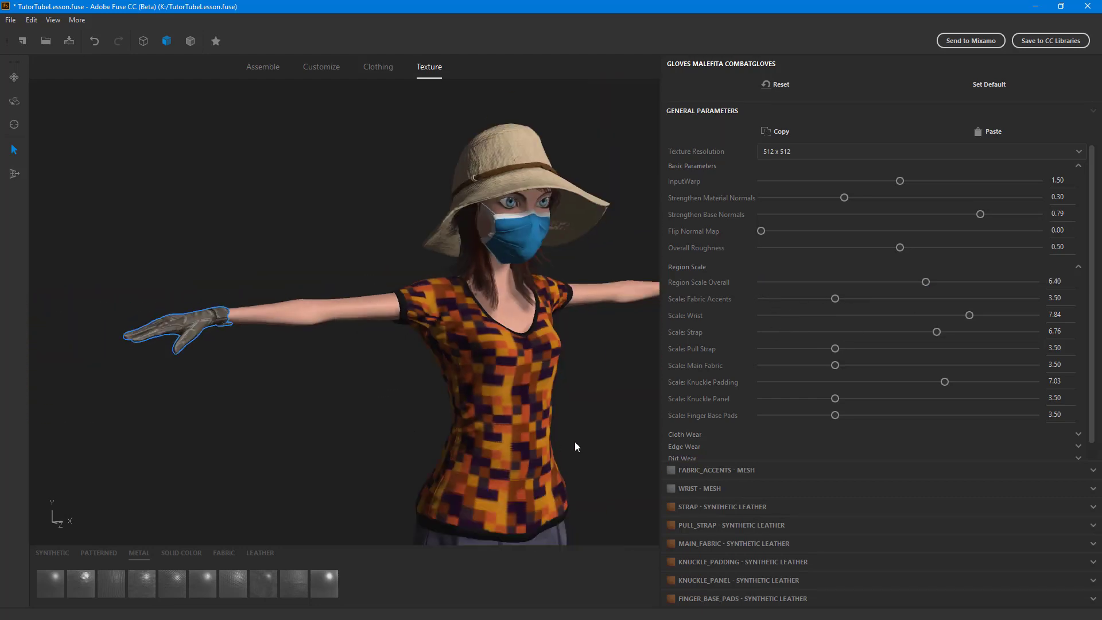
pyautogui.moveTo(574, 442); pyautogui.dragTo(363, 382, button='middle')
pyautogui.click(362, 383)
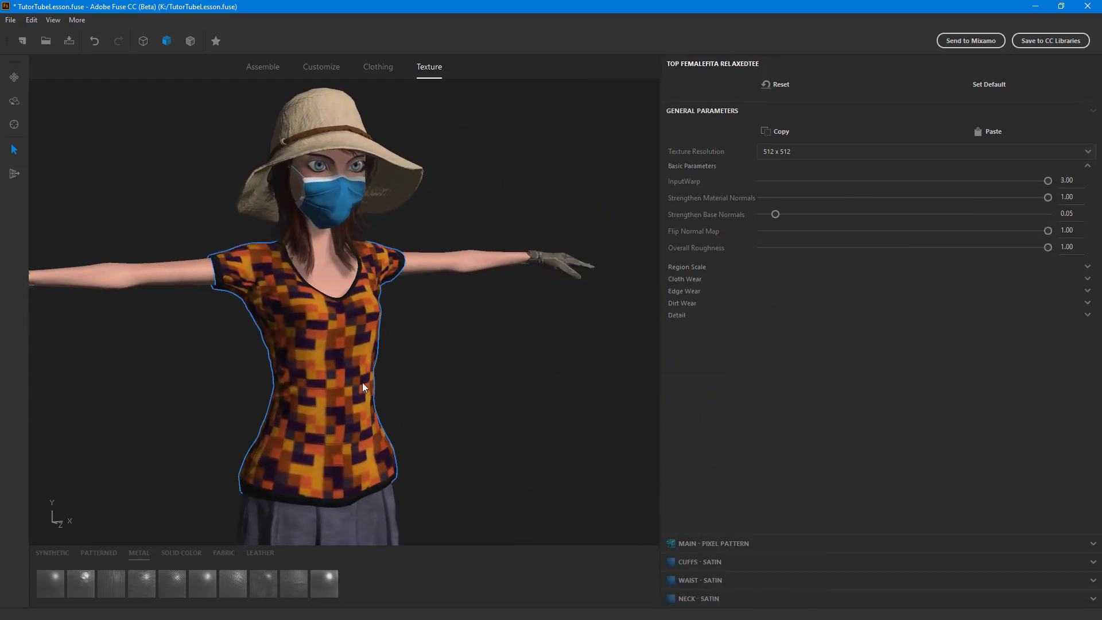
pyautogui.moveTo(523, 401); pyautogui.dragTo(511, 382, button='middle')
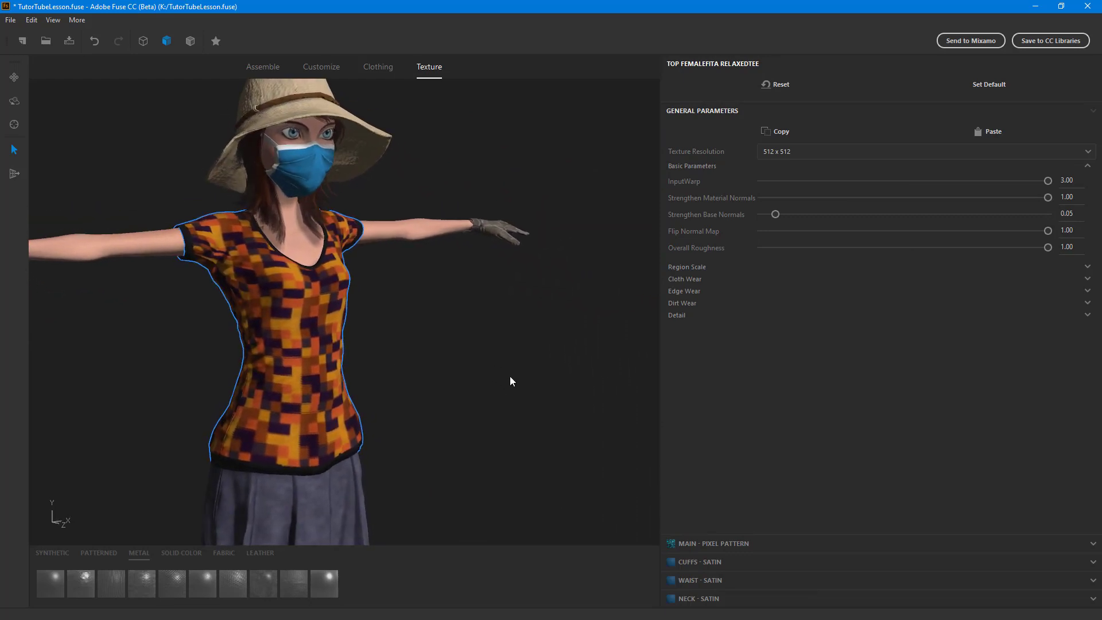
pyautogui.click(698, 279)
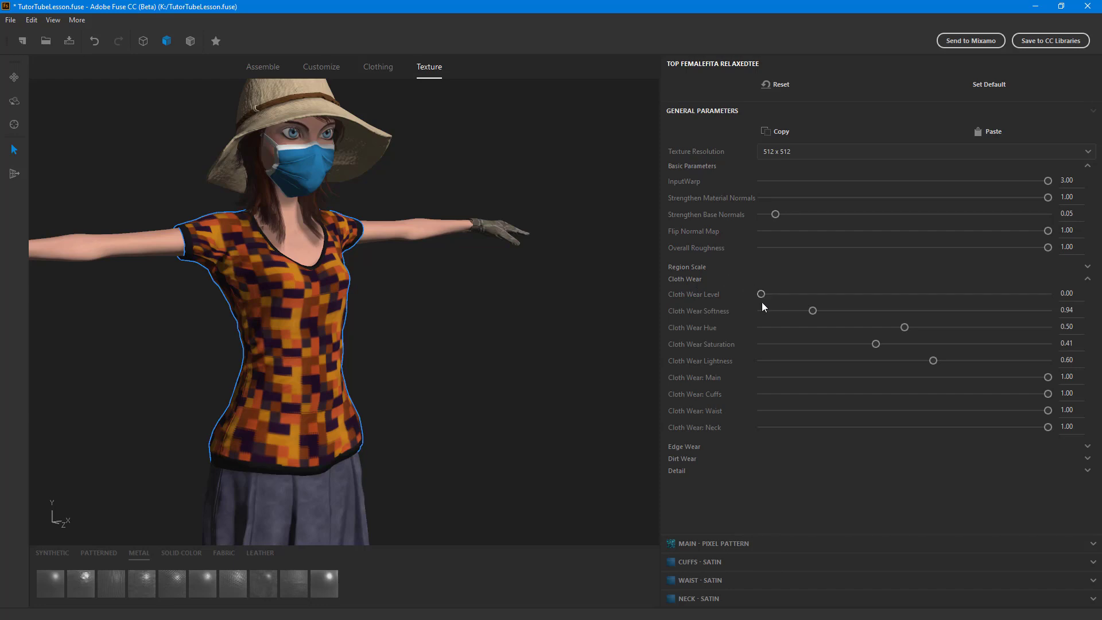
pyautogui.scroll(2, 422, 316)
pyautogui.moveTo(761, 294); pyautogui.dragTo(1039, 303)
# Step: Reduce the top's Cloth Wear Softness to about 0.50
pyautogui.scroll(2, 394, 342)
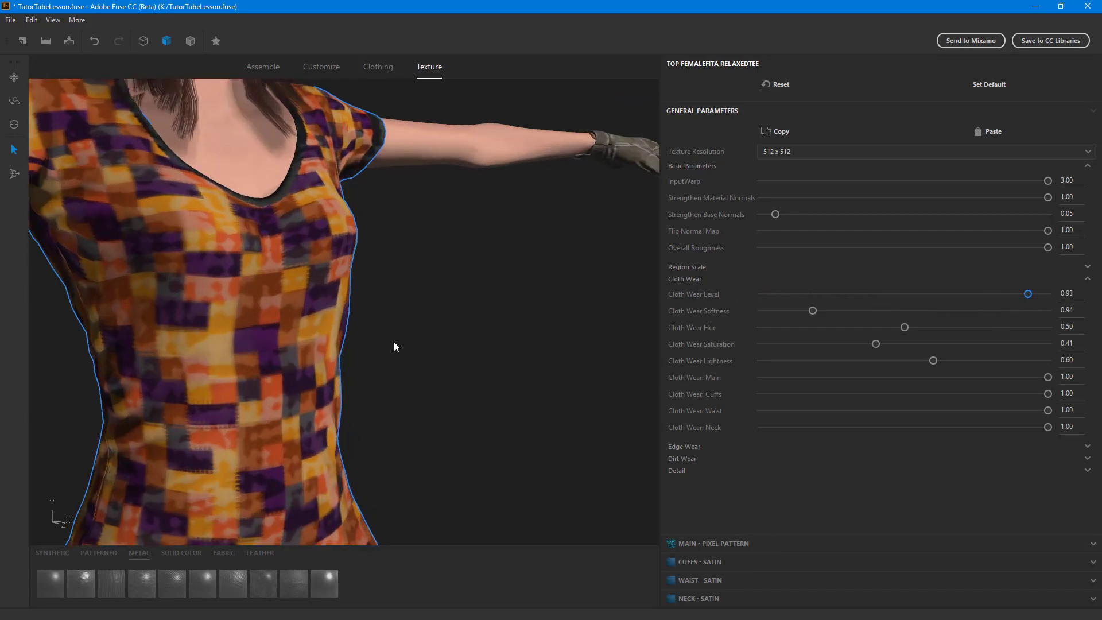
pyautogui.scroll(-3, 424, 346)
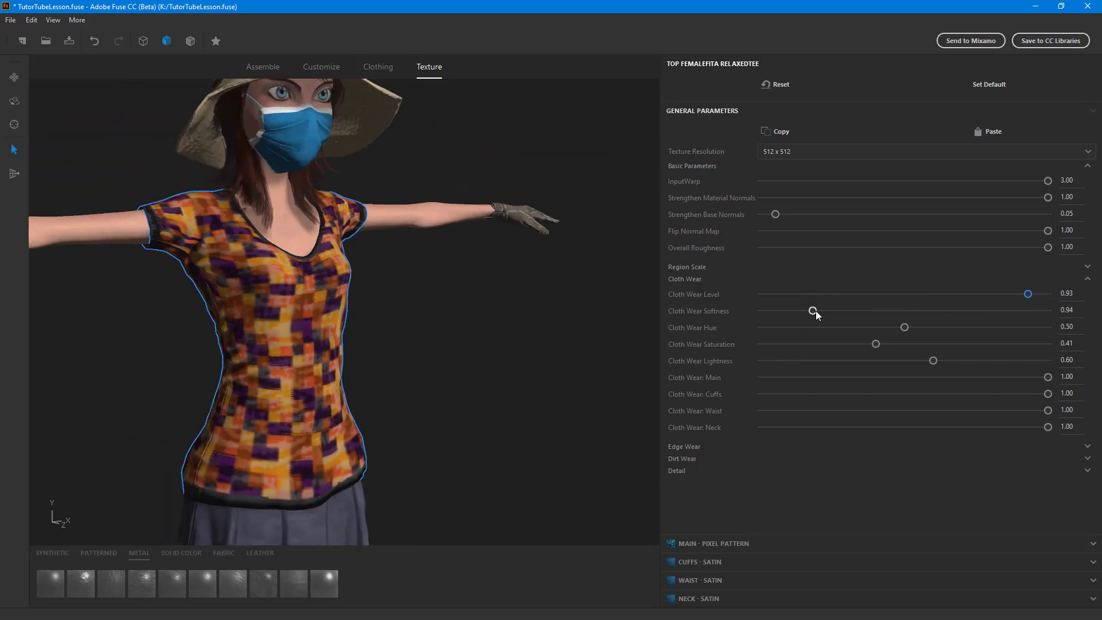
pyautogui.moveTo(814, 311); pyautogui.dragTo(790, 346)
# Step: Set the top's Cloth Wear Hue to about 0.15, Cloth Wear Saturation to 0.00 and Cloth Wear Lightness to 1.00
pyautogui.scroll(2, 487, 345)
pyautogui.scroll(2, 487, 342)
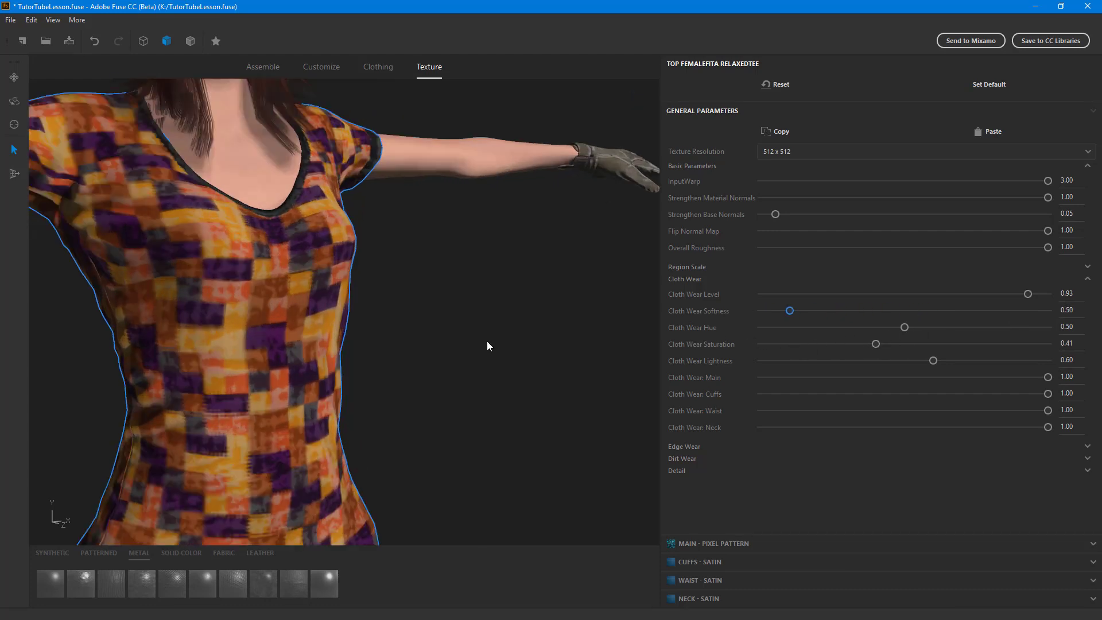
pyautogui.moveTo(905, 327); pyautogui.dragTo(806, 332)
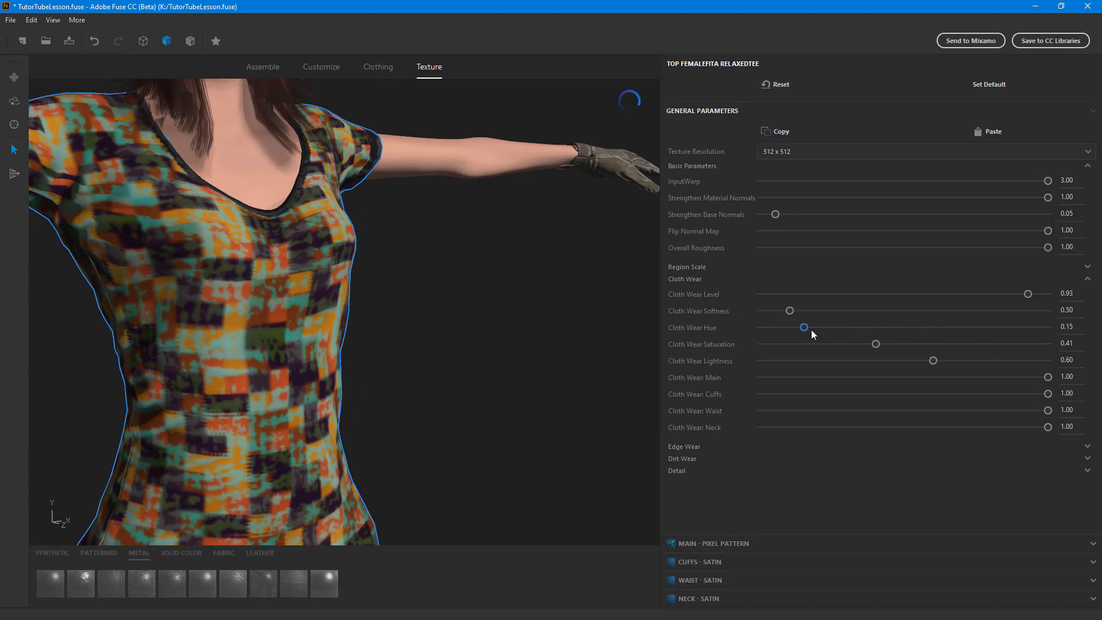
pyautogui.moveTo(876, 344); pyautogui.dragTo(709, 359)
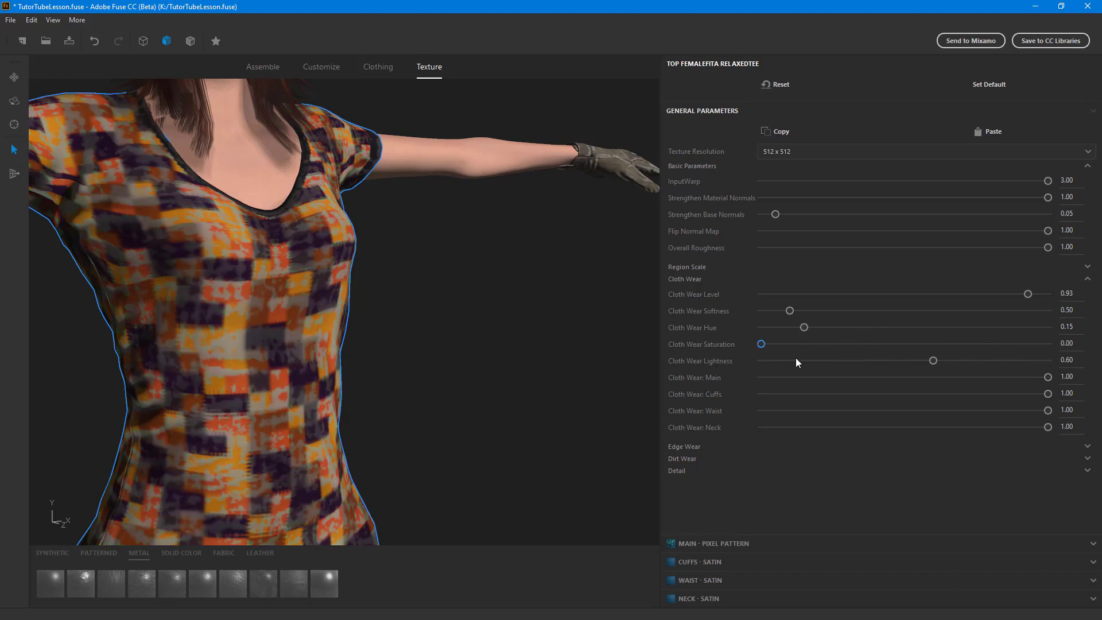
pyautogui.moveTo(935, 362); pyautogui.dragTo(1056, 361)
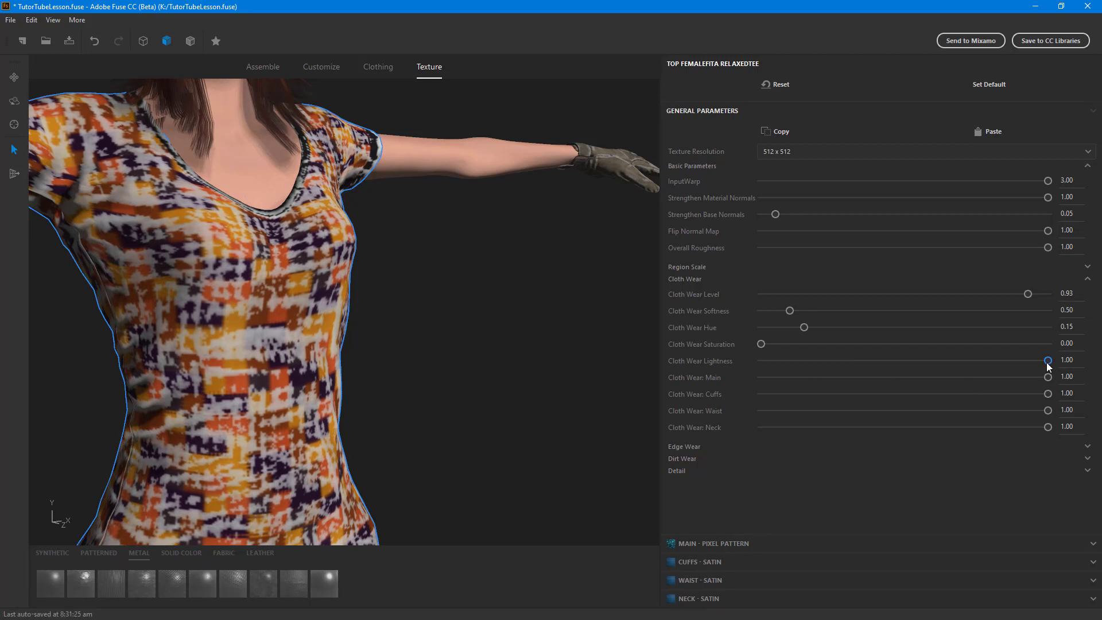
# Step: Set the top's Cloth Wear Lightness to about 0.79, and its Cloth Wear for Main to 0.60, Cuffs 0.49, Waist 0.60 and Neck 0.79
pyautogui.moveTo(1047, 361); pyautogui.dragTo(992, 373)
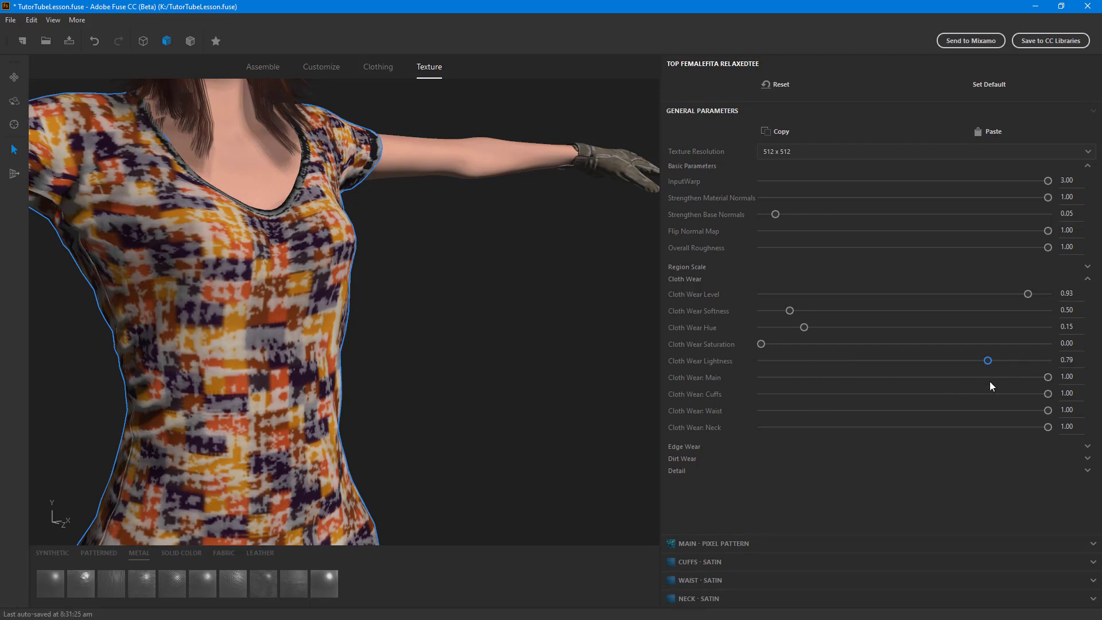
pyautogui.moveTo(1046, 379); pyautogui.dragTo(936, 380)
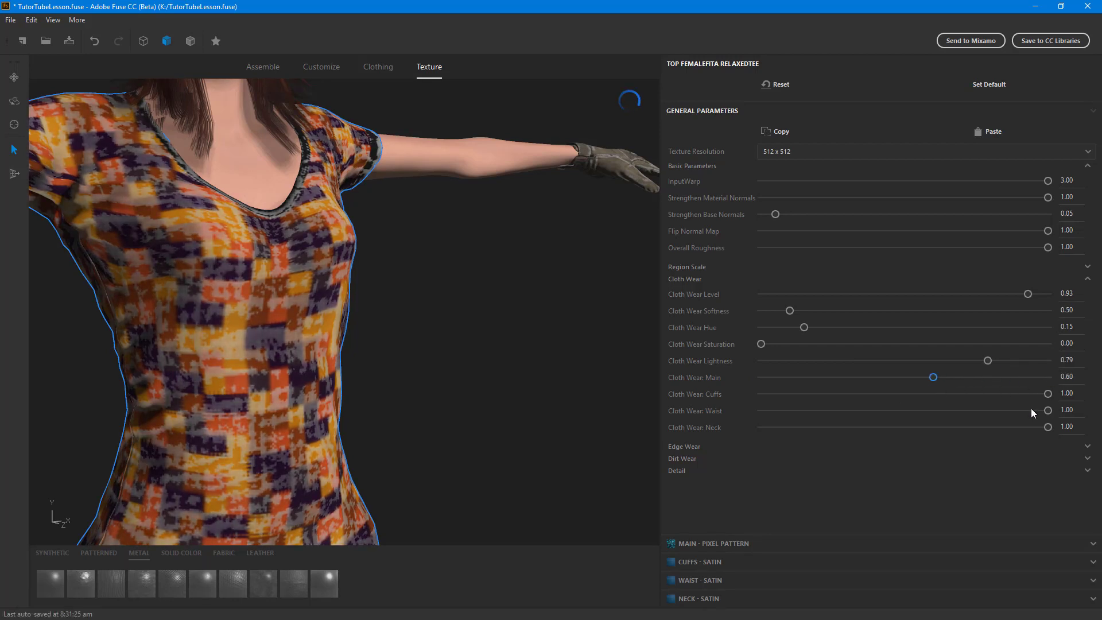
pyautogui.moveTo(1047, 395); pyautogui.dragTo(901, 395)
pyautogui.moveTo(1051, 412); pyautogui.dragTo(934, 413)
pyautogui.moveTo(1054, 431); pyautogui.dragTo(990, 433)
pyautogui.scroll(2, 503, 335)
pyautogui.scroll(-5, 501, 333)
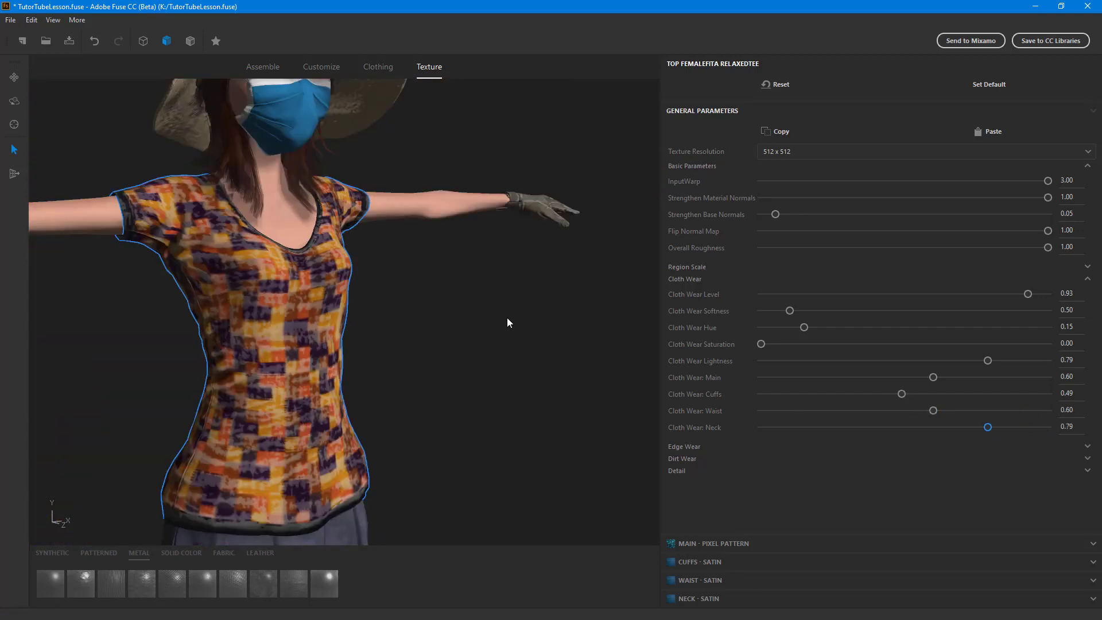
# Step: Set the sun hat's Cloth Wear Level to about 0.97, Softness to 1.20, Saturation to 0.66 and Hue to 0.00
pyautogui.moveTo(507, 318); pyautogui.dragTo(570, 472, button='middle')
pyautogui.click(333, 195)
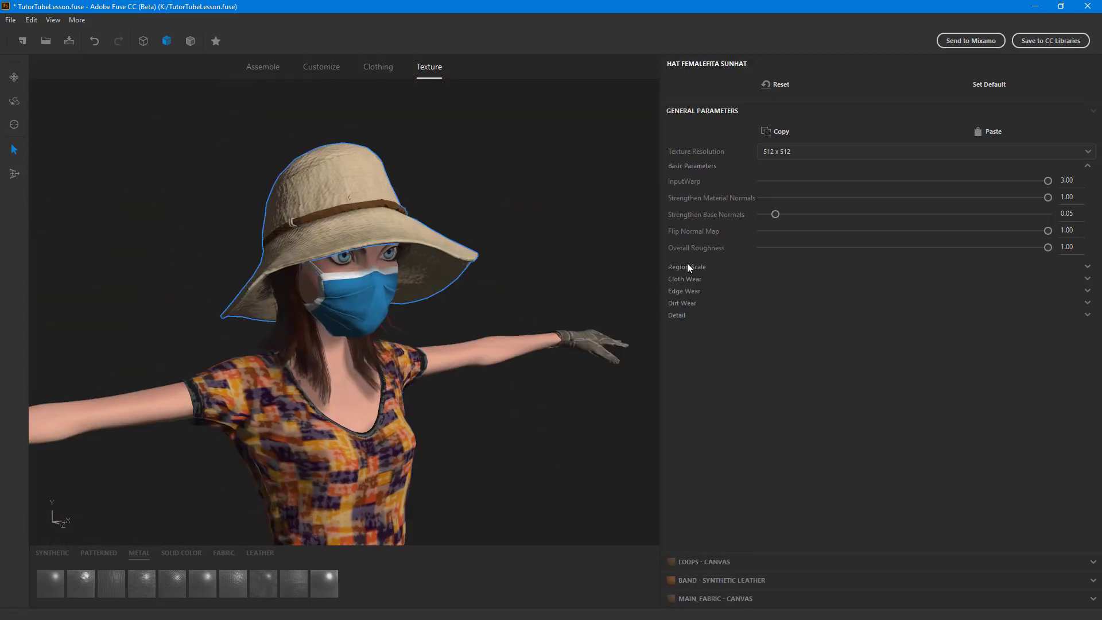
pyautogui.click(693, 278)
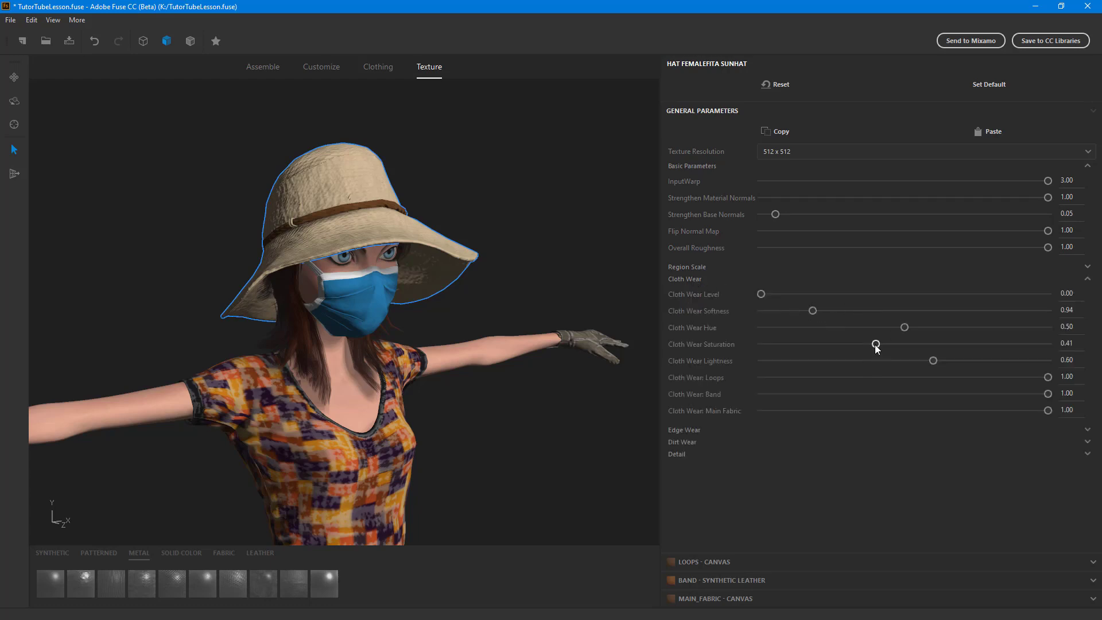
pyautogui.moveTo(875, 344); pyautogui.dragTo(936, 327)
pyautogui.moveTo(813, 311)
pyautogui.mouseDown()
pyautogui.moveTo(955, 305)
pyautogui.moveTo(830, 310)
pyautogui.mouseUp()
pyautogui.moveTo(761, 293); pyautogui.dragTo(1040, 294)
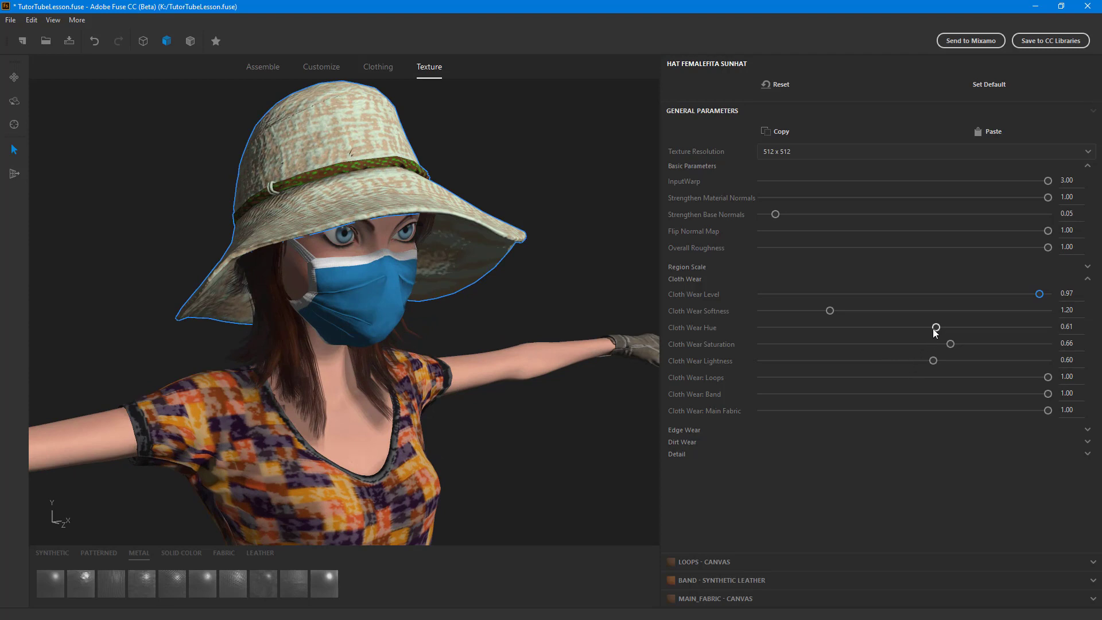
pyautogui.moveTo(936, 327); pyautogui.dragTo(752, 329)
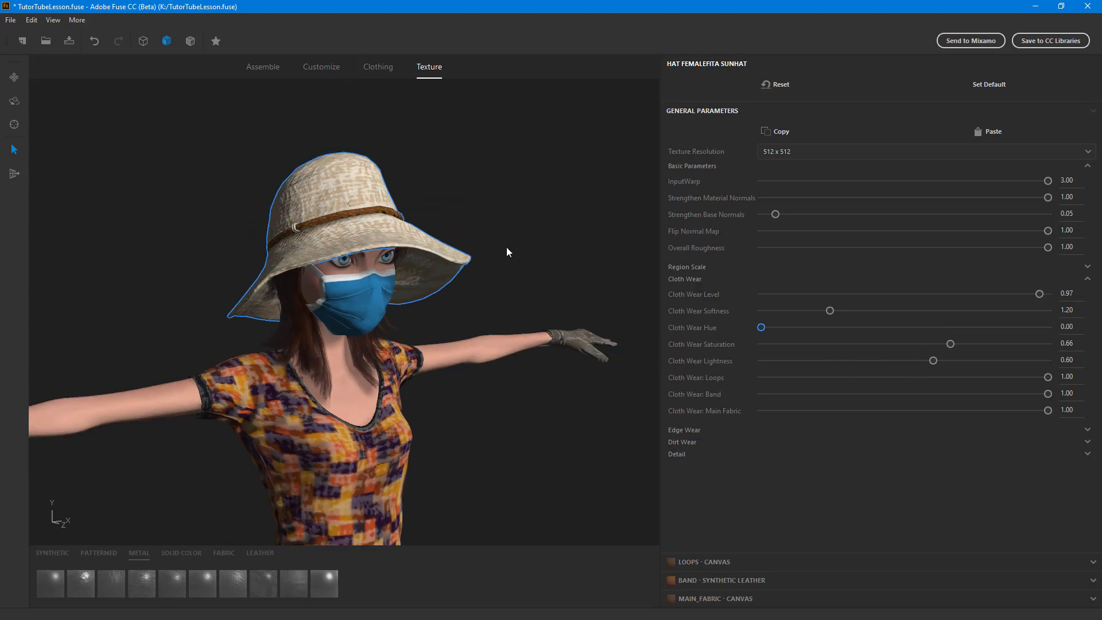
# Step: Set the surgical mask's Cloth Wear Level to 1.00, Hue to about 0.20, and both Softness and Saturation to 0.00
pyautogui.click(287, 153)
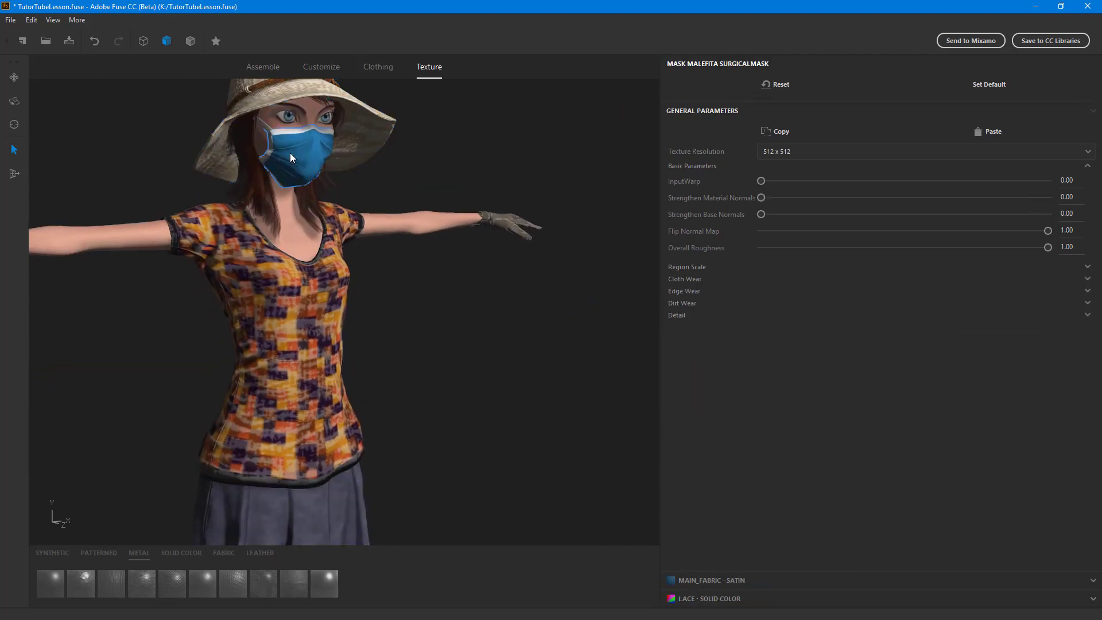
pyautogui.click(695, 279)
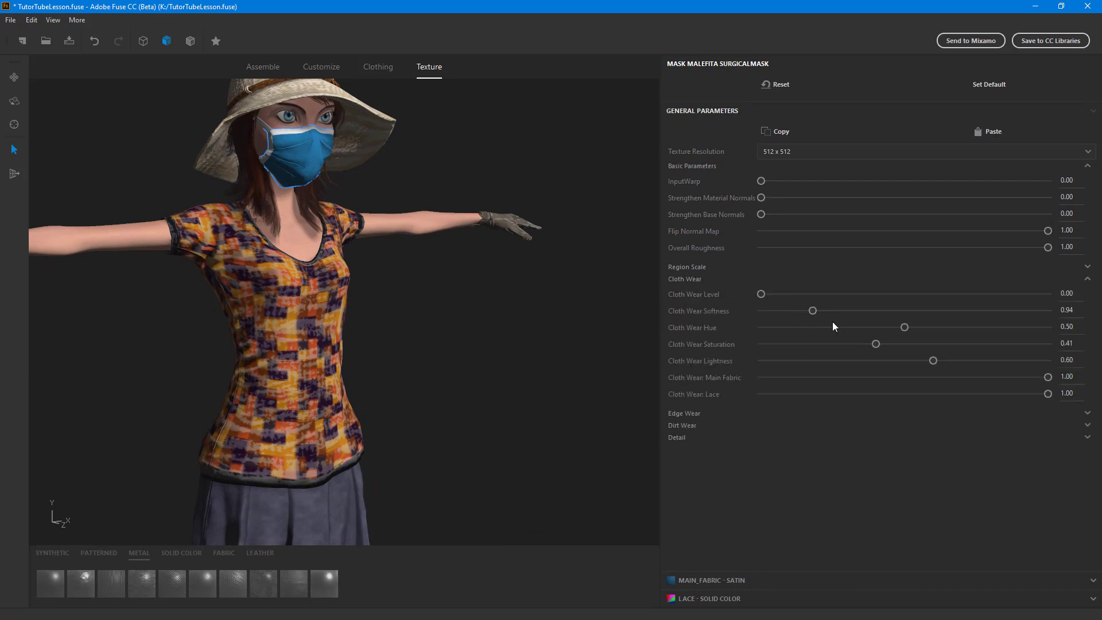
pyautogui.moveTo(761, 294); pyautogui.dragTo(1059, 294)
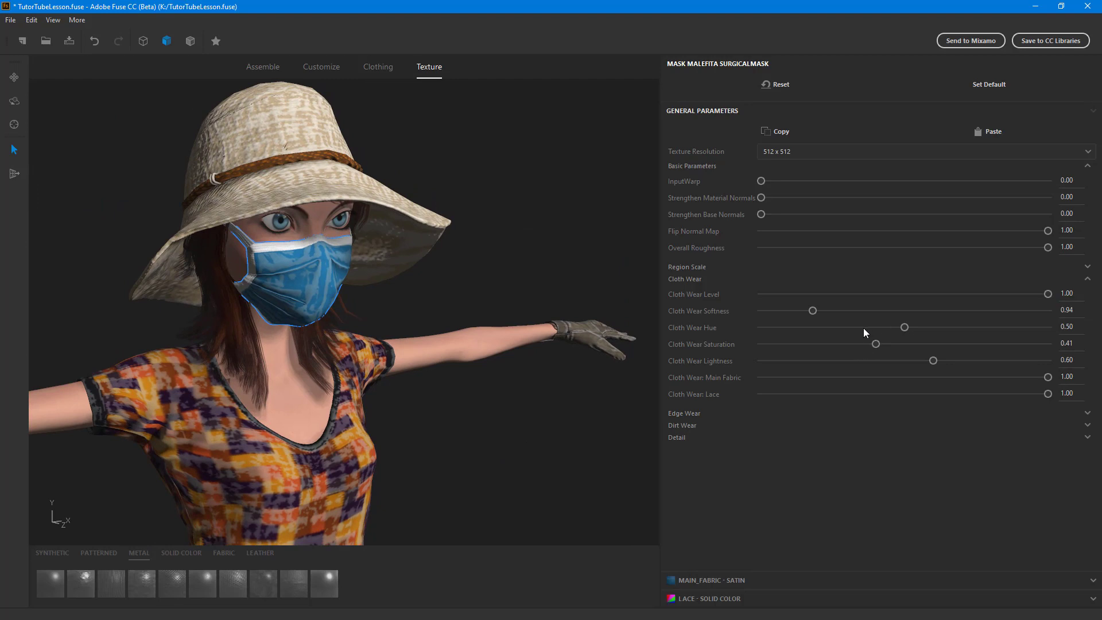
pyautogui.moveTo(905, 327); pyautogui.dragTo(752, 316)
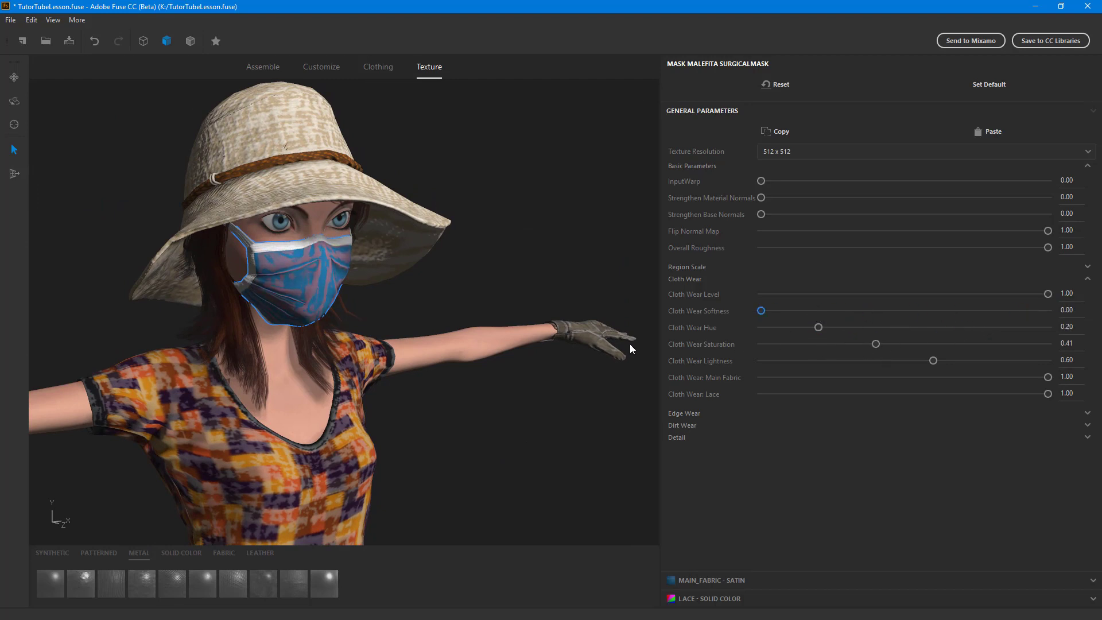
pyautogui.moveTo(866, 344); pyautogui.dragTo(766, 355)
pyautogui.scroll(-3, 548, 366)
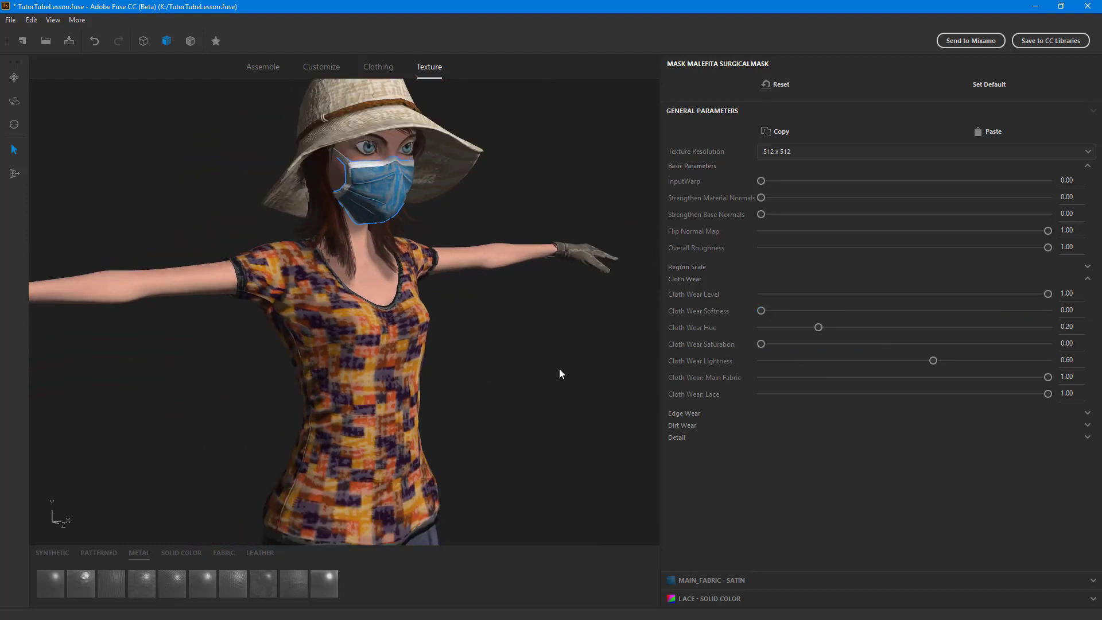
pyautogui.moveTo(499, 335); pyautogui.dragTo(548, 353)
pyautogui.scroll(2, 548, 354)
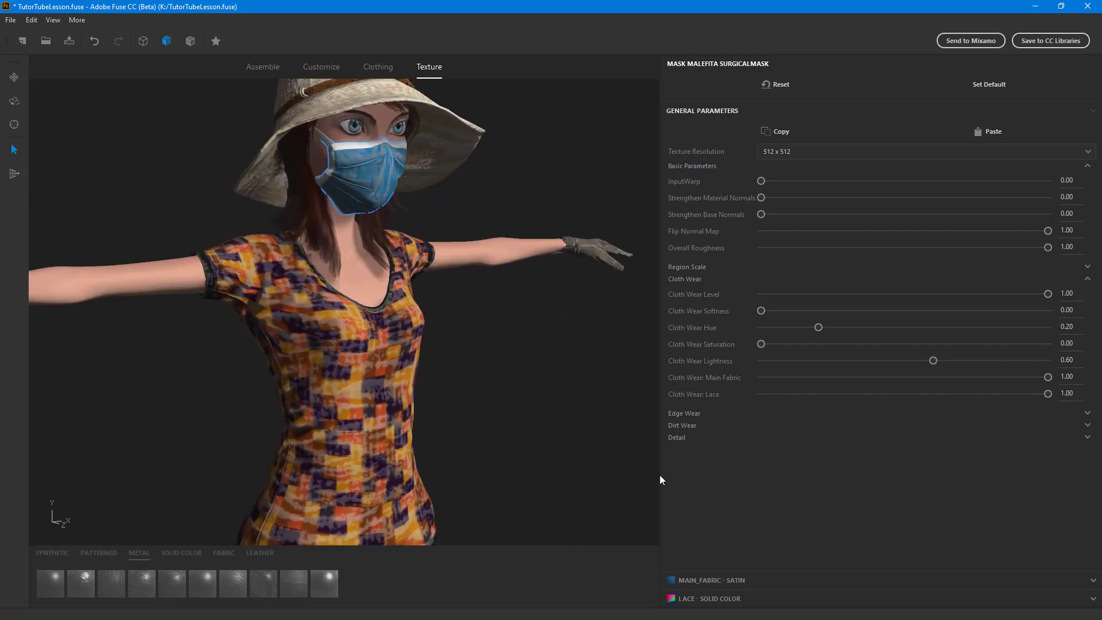
pyautogui.click(695, 418)
pyautogui.click(692, 267)
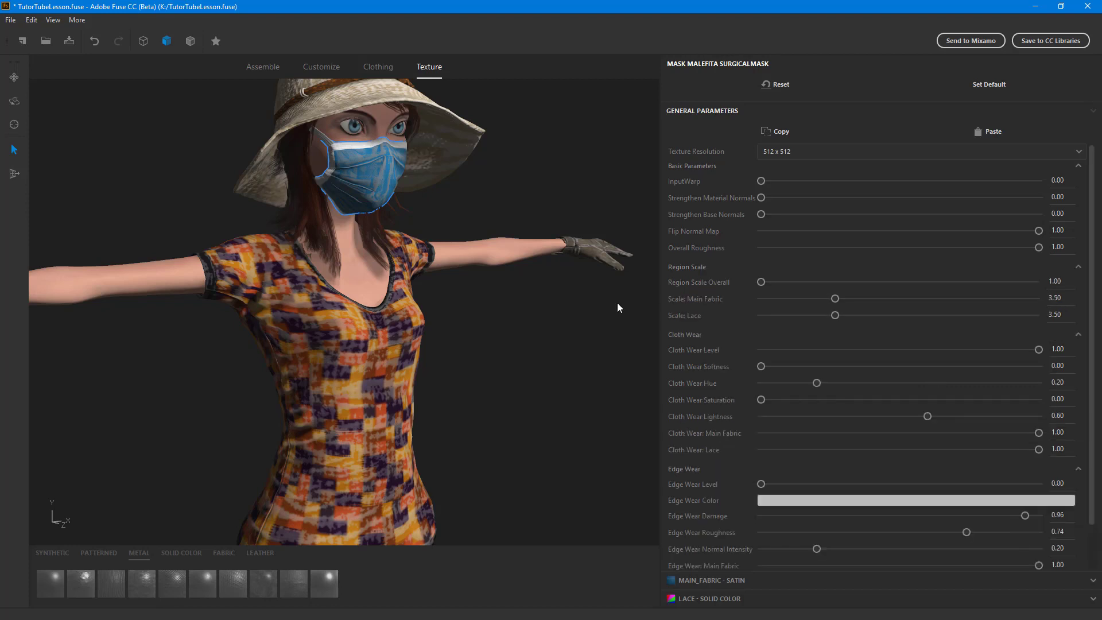
# Step: Set the patterned top's Edge Wear Level to 1.00
pyautogui.click(391, 411)
pyautogui.click(685, 291)
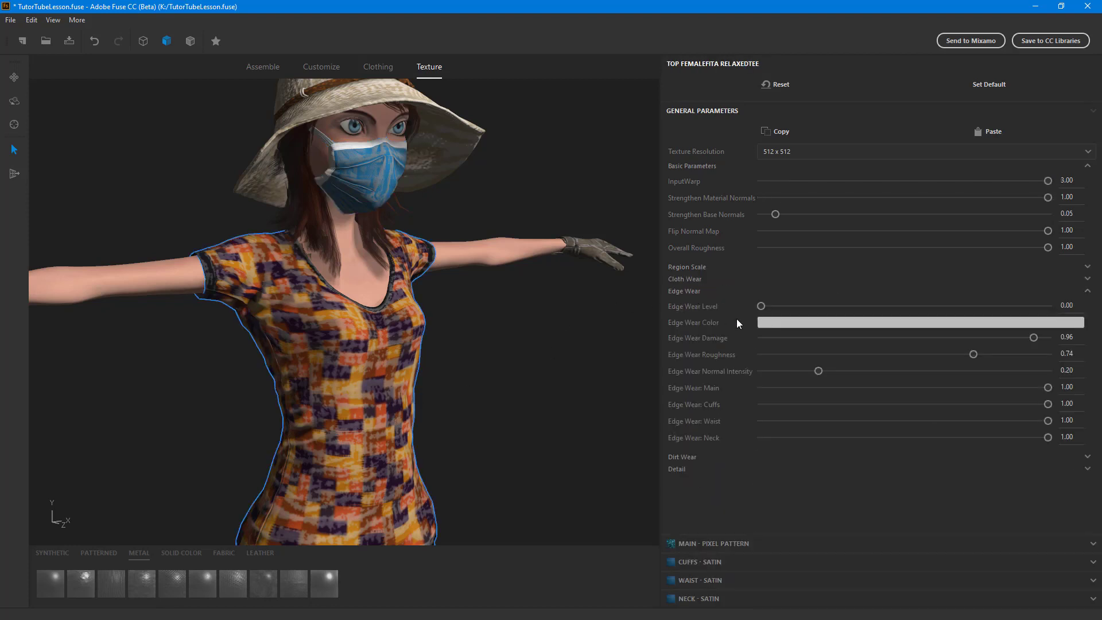
pyautogui.moveTo(761, 306); pyautogui.dragTo(1059, 308)
pyautogui.moveTo(424, 385); pyautogui.dragTo(408, 338, button='middle')
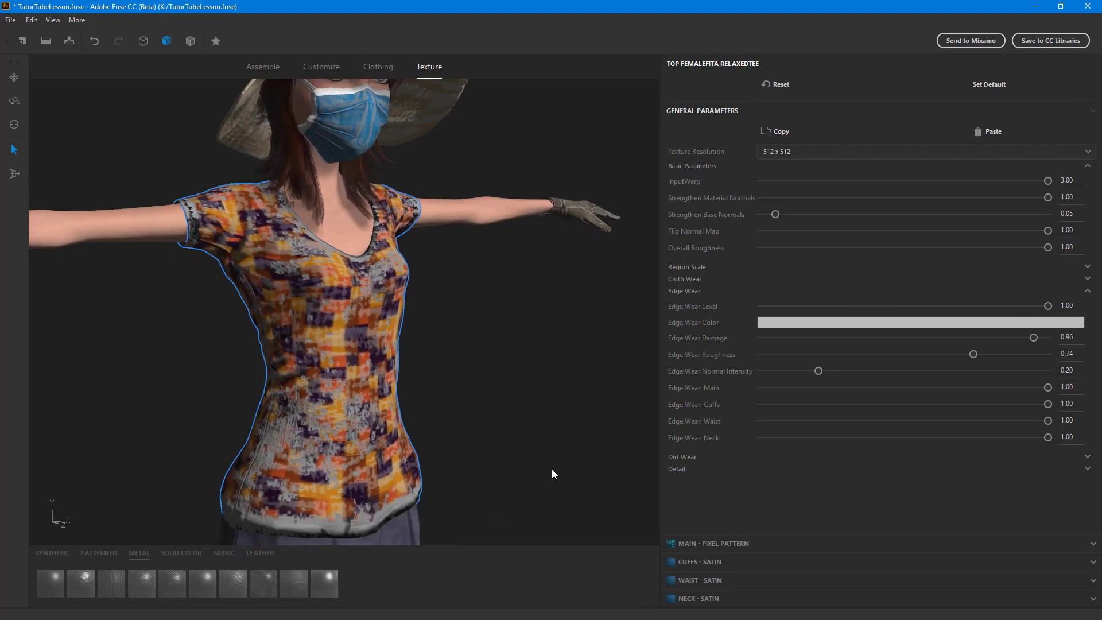
pyautogui.moveTo(1050, 306)
pyautogui.mouseDown()
pyautogui.moveTo(948, 307)
pyautogui.moveTo(1048, 306)
pyautogui.mouseUp()
# Step: Change the top's Edge Wear Color to near-white (Red 255, Green 253, Blue 254)
pyautogui.click(811, 322)
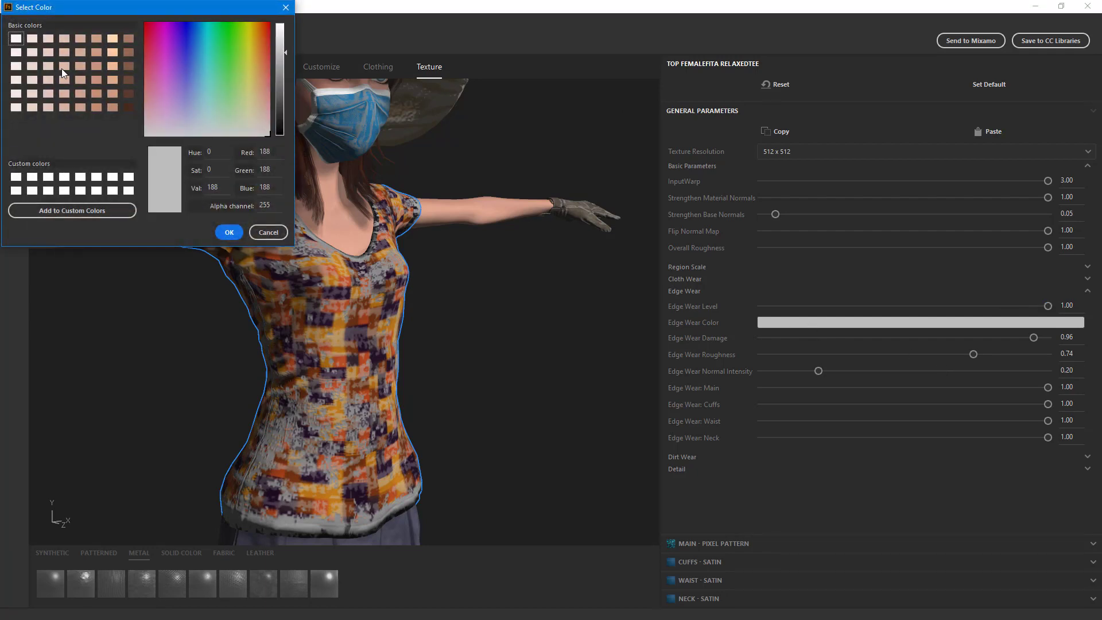
pyautogui.click(112, 52)
pyautogui.moveTo(190, 64); pyautogui.dragTo(147, 136)
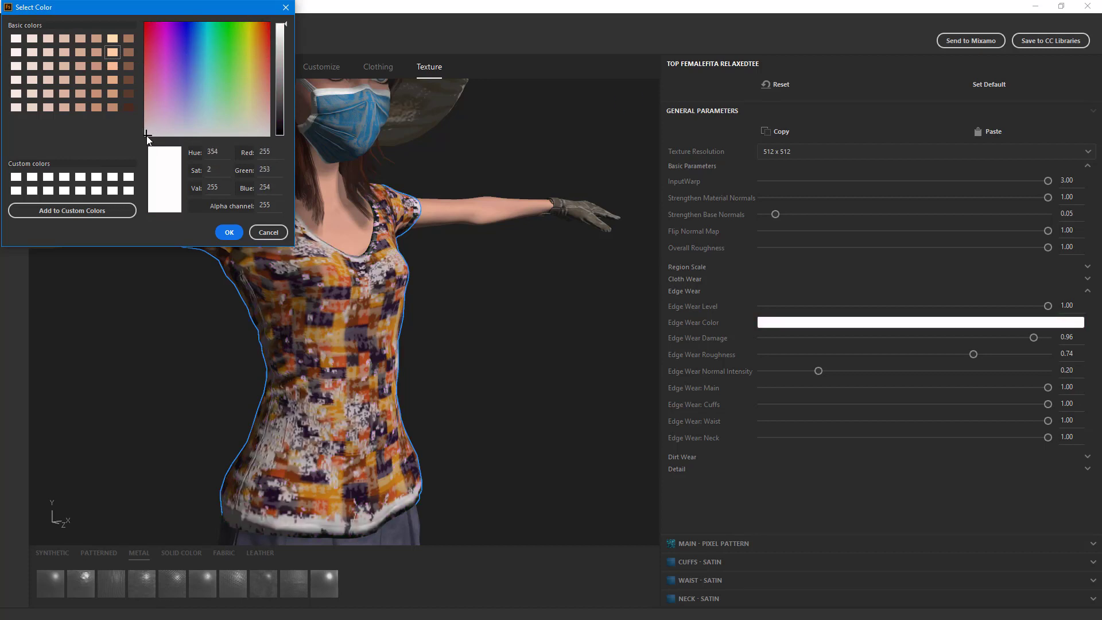
pyautogui.click(224, 232)
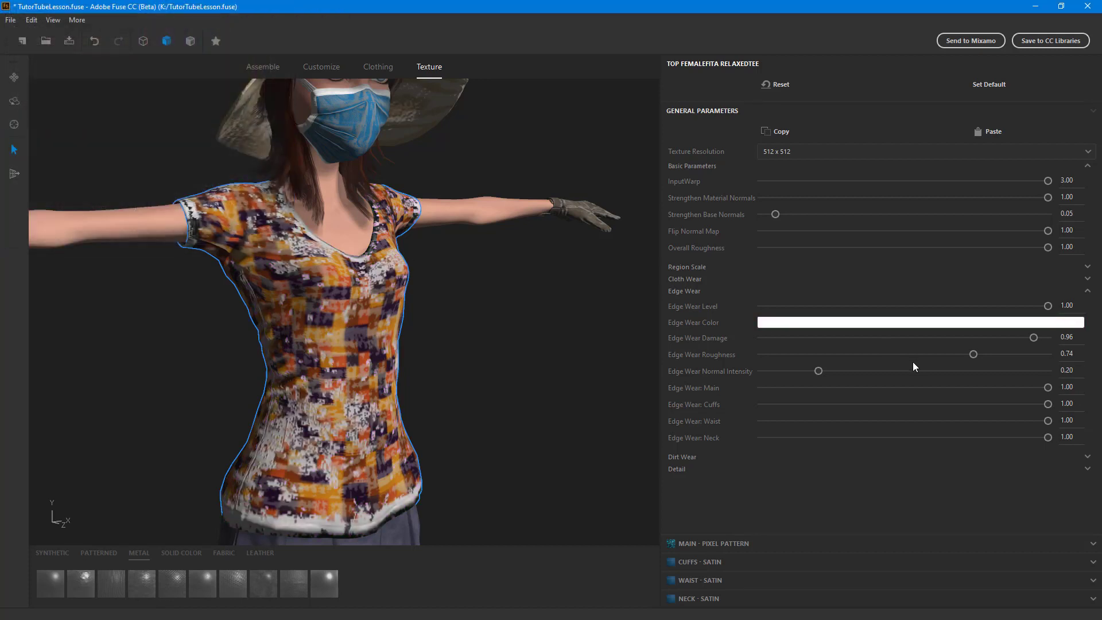
# Step: Set the top's Edge Wear Roughness to about 0.66, Edge Wear Normal Intensity to about 0.56 and Edge Wear: Main to about 0.68
pyautogui.moveTo(974, 355); pyautogui.dragTo(1011, 355)
pyautogui.moveTo(898, 360); pyautogui.dragTo(950, 361)
pyautogui.moveTo(821, 372); pyautogui.dragTo(956, 371)
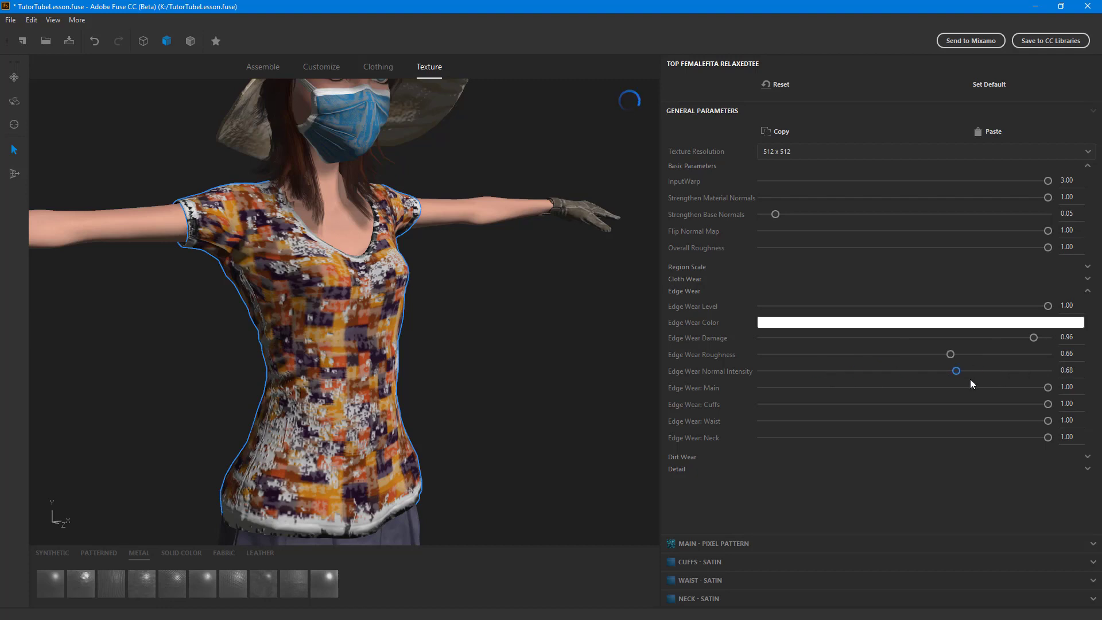
pyautogui.moveTo(819, 386); pyautogui.dragTo(974, 396)
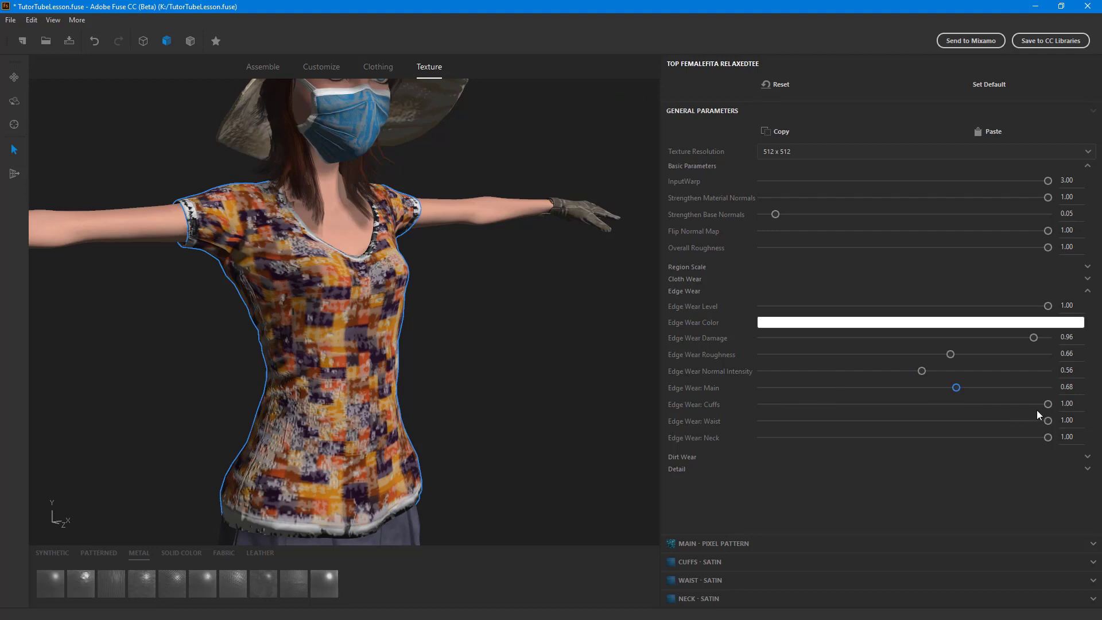
# Step: Reduce the top's Edge Wear for the Cuffs to about 0.31, the Waist to about 0.87 and the Neck to about 0.93
pyautogui.moveTo(1047, 404); pyautogui.dragTo(855, 422)
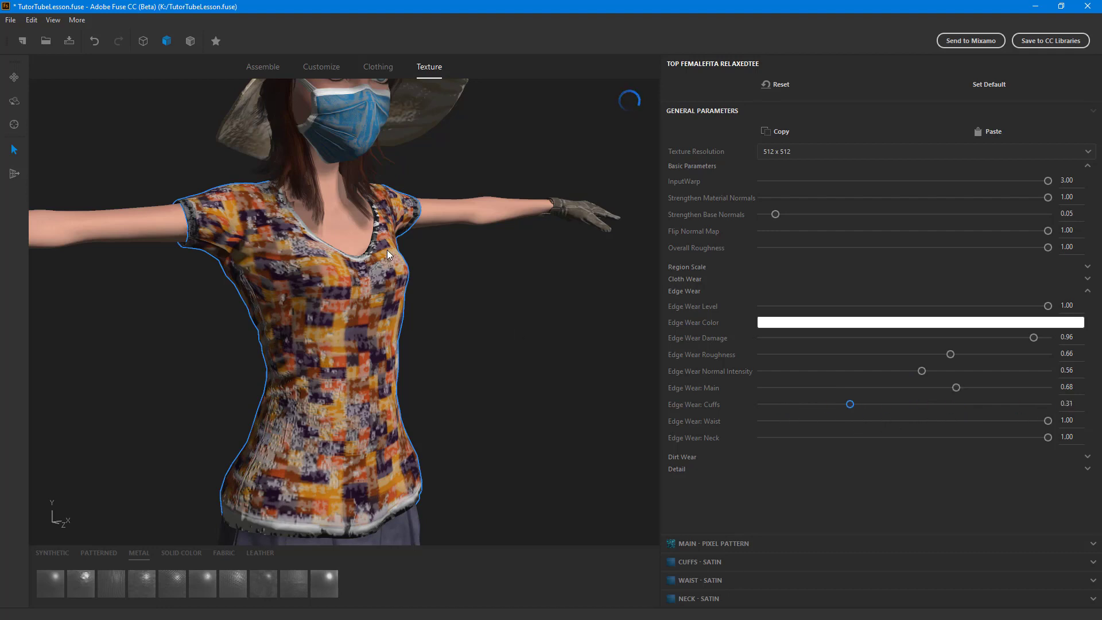
pyautogui.moveTo(1048, 421); pyautogui.dragTo(1028, 437)
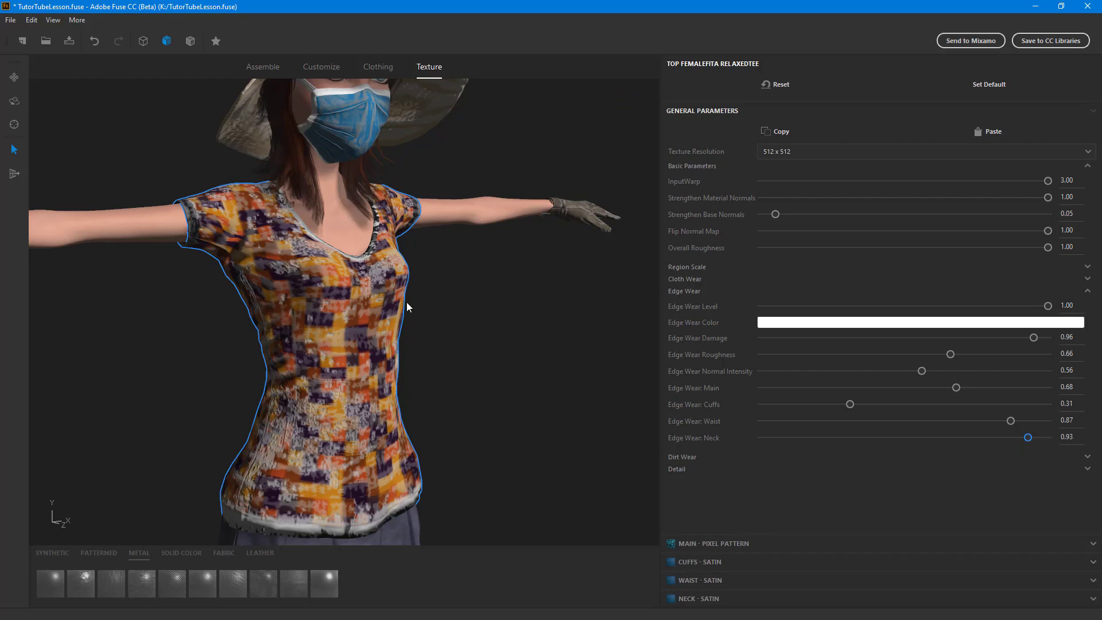
# Step: Set the sun hat's Edge Wear Level to about 0.80
pyautogui.click(435, 107)
pyautogui.click(693, 293)
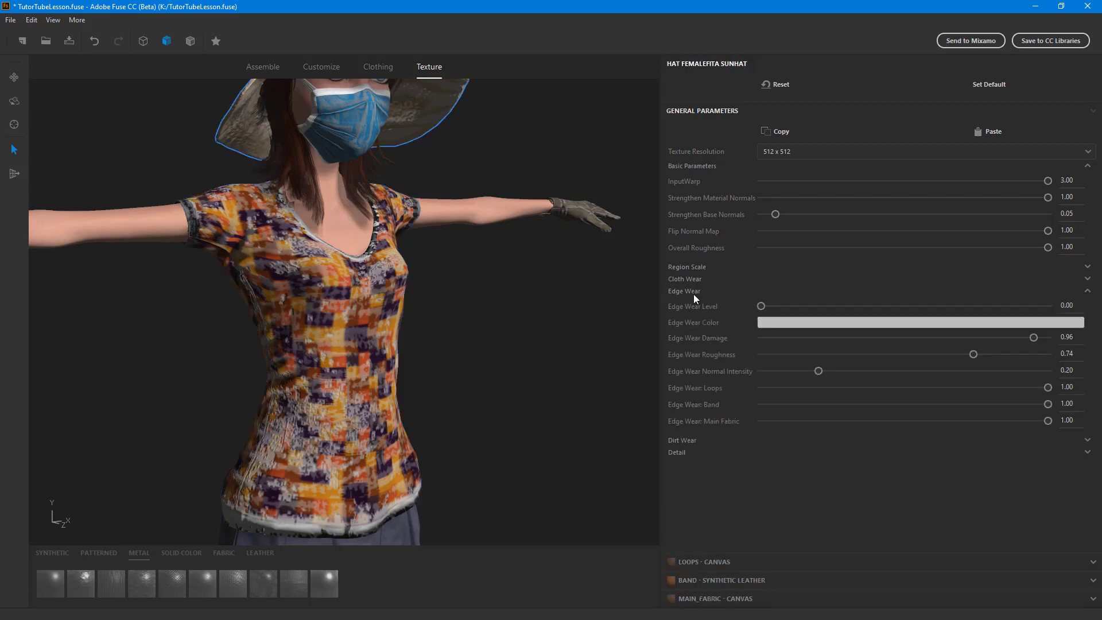
pyautogui.moveTo(761, 306); pyautogui.dragTo(975, 305)
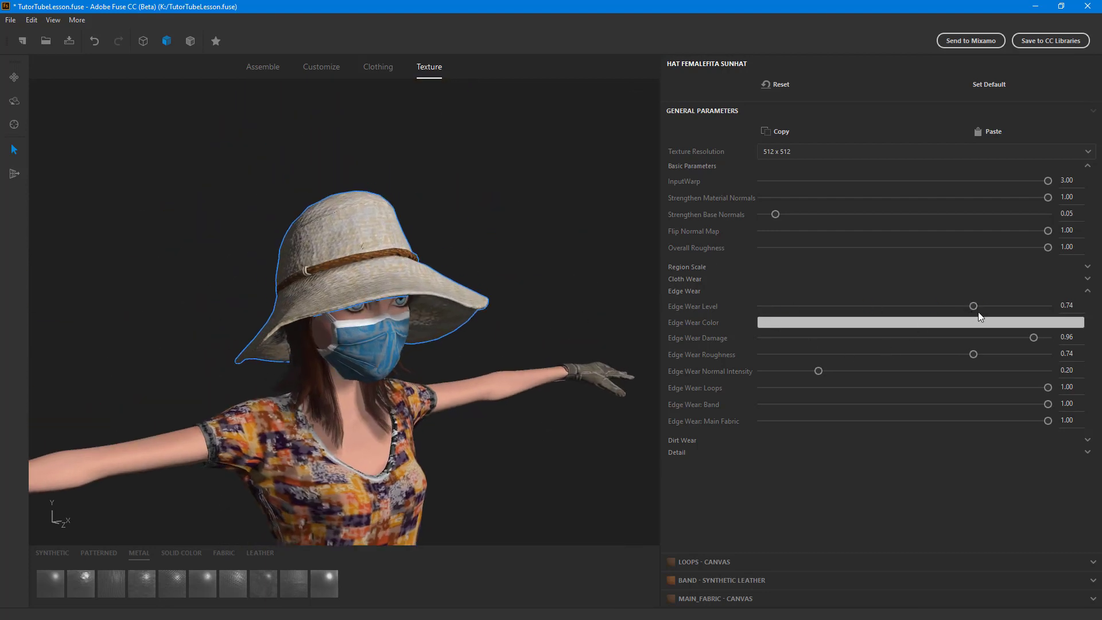
pyautogui.moveTo(976, 308); pyautogui.dragTo(995, 327)
pyautogui.moveTo(556, 475); pyautogui.dragTo(536, 387, button='middle')
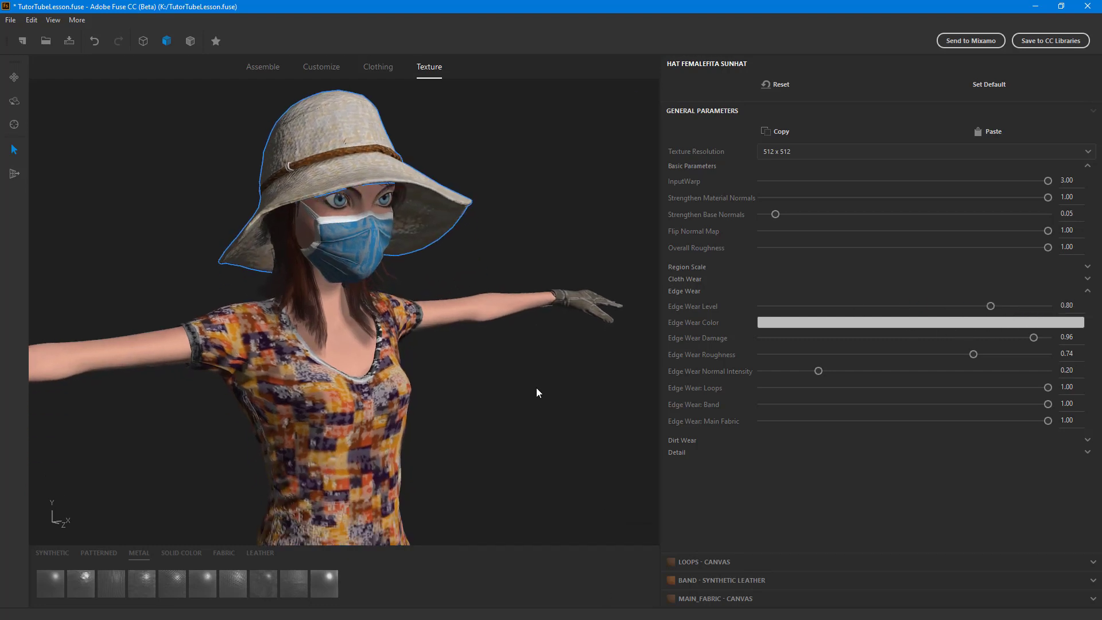
# Step: Set the surgical mask's Edge Wear Level to about 0.75
pyautogui.click(375, 252)
pyautogui.click(686, 291)
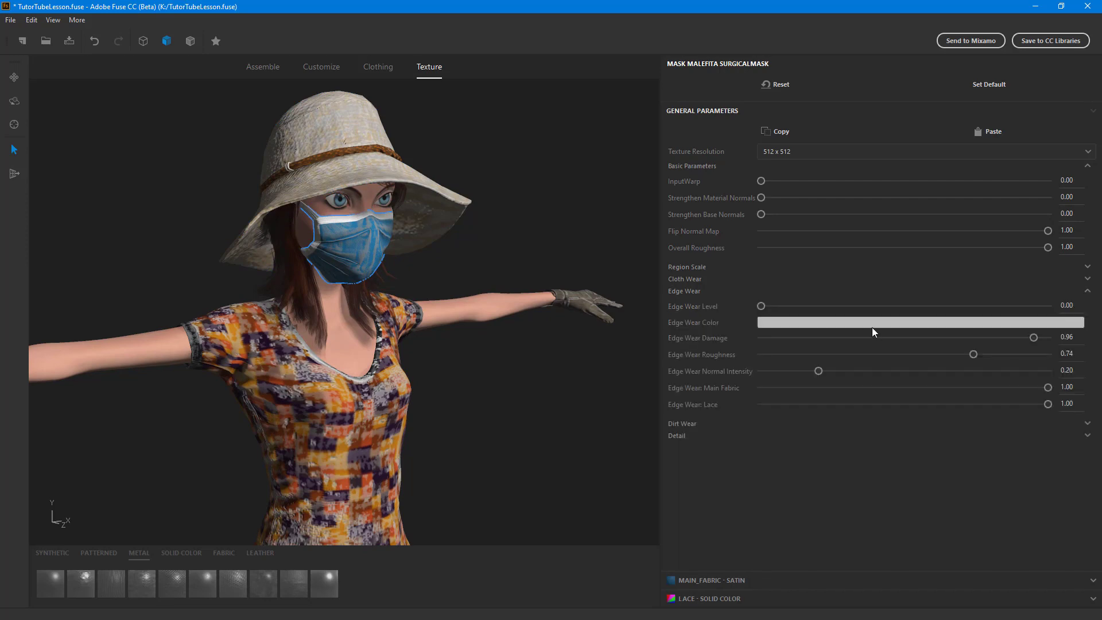
pyautogui.moveTo(761, 306); pyautogui.dragTo(976, 306)
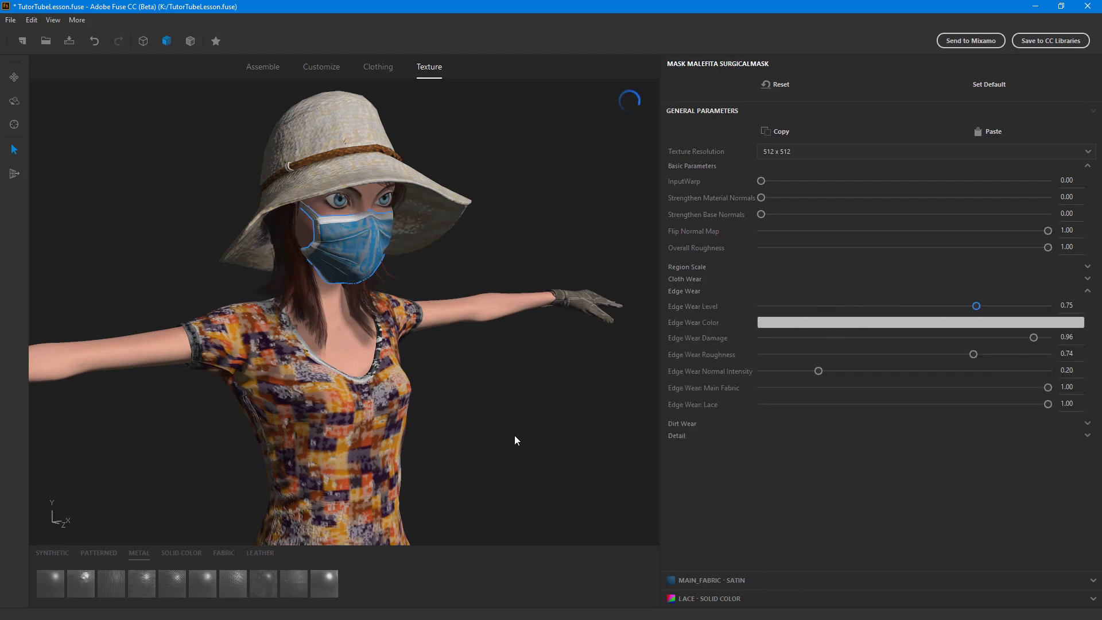
pyautogui.moveTo(479, 376); pyautogui.dragTo(462, 345, button='middle')
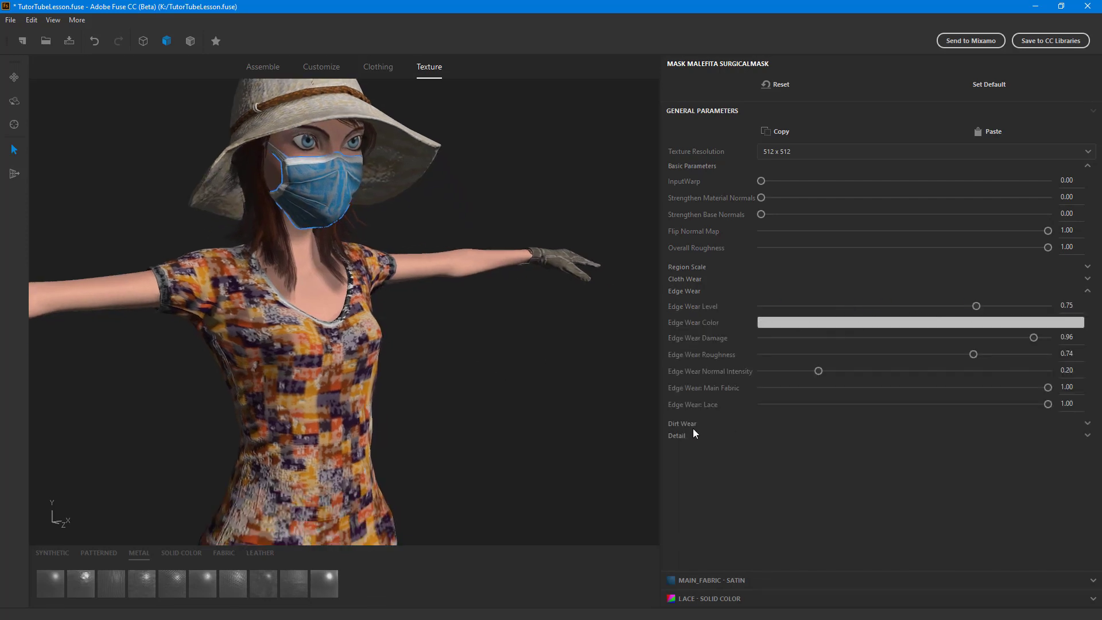
# Step: Set the patterned top's Dirt Wear Level to about 0.79
pyautogui.click(693, 428)
pyautogui.moveTo(561, 477); pyautogui.dragTo(557, 387, button='middle')
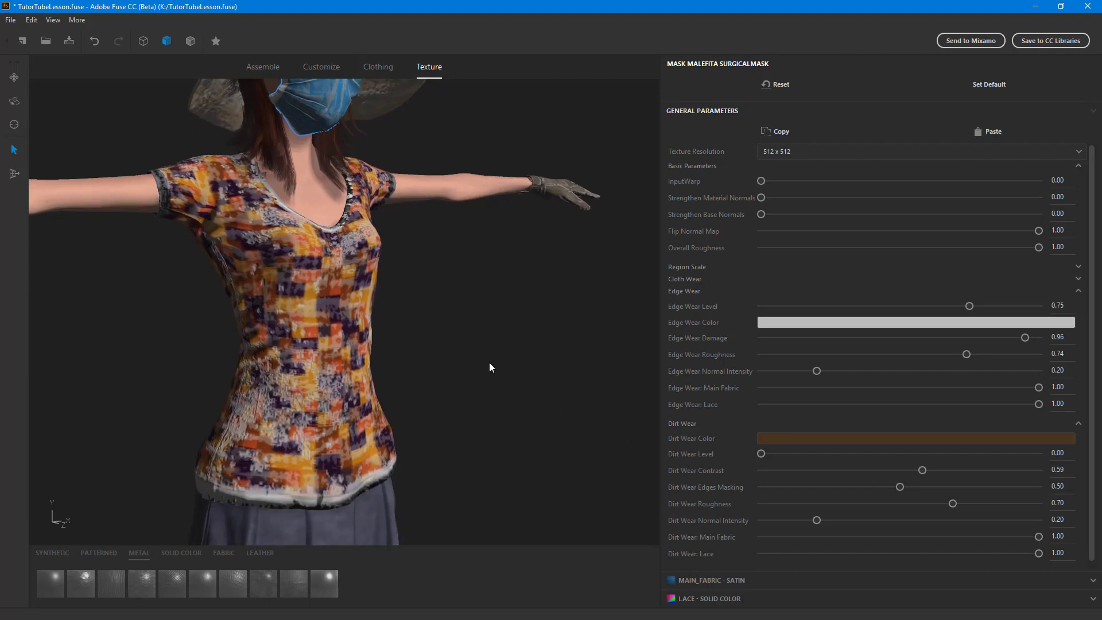
pyautogui.click(334, 281)
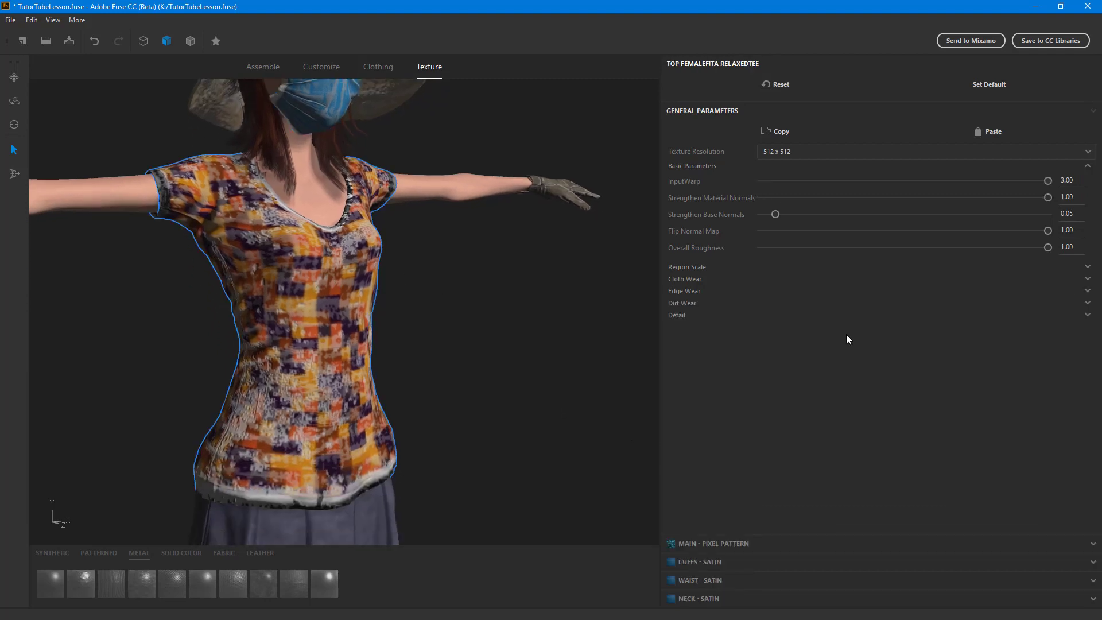
pyautogui.click(693, 302)
pyautogui.moveTo(761, 333); pyautogui.dragTo(884, 333)
pyautogui.click(998, 335)
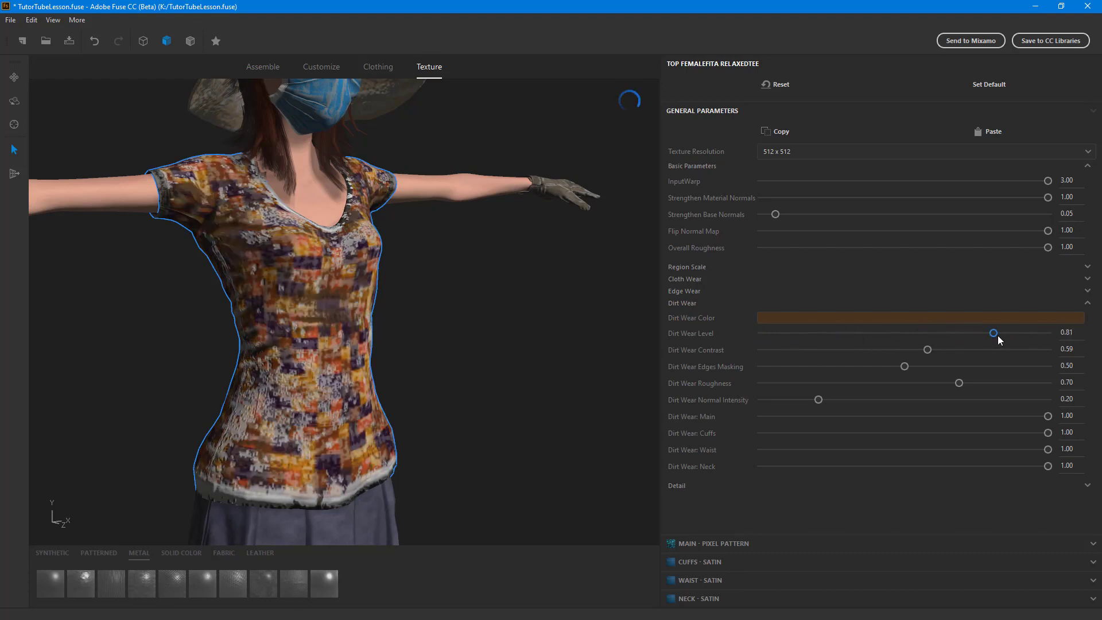
pyautogui.moveTo(996, 336)
pyautogui.mouseDown()
pyautogui.moveTo(980, 339)
pyautogui.moveTo(990, 339)
pyautogui.mouseUp()
# Step: Try a bright magenta Dirt Wear Color on the top, then discard the colour change
pyautogui.click(964, 318)
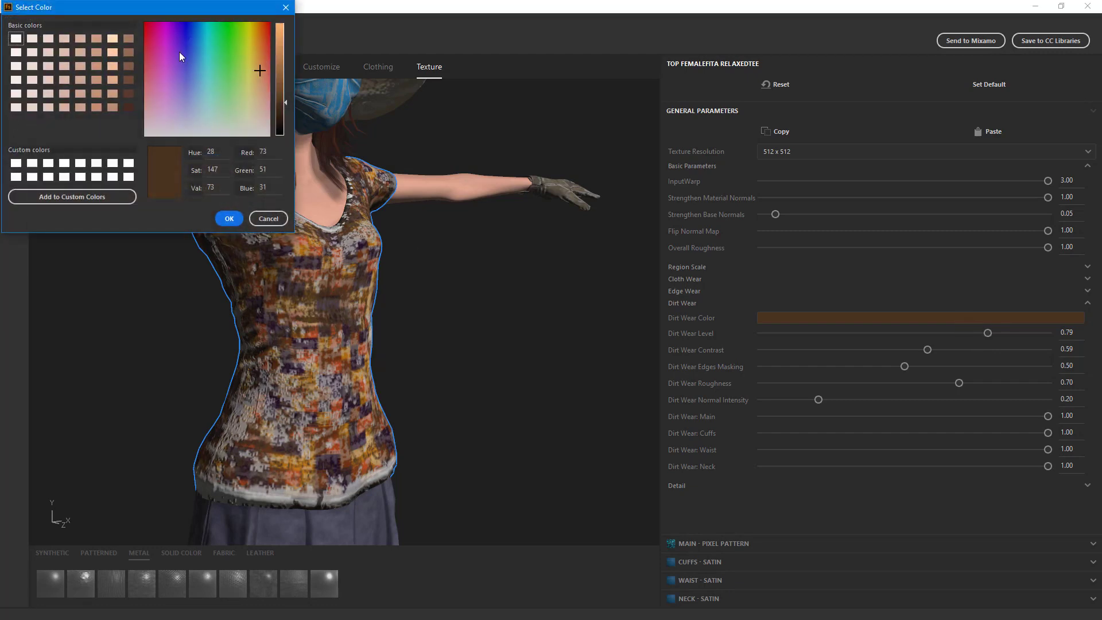
pyautogui.click(281, 33)
pyautogui.moveTo(256, 30); pyautogui.dragTo(163, 5)
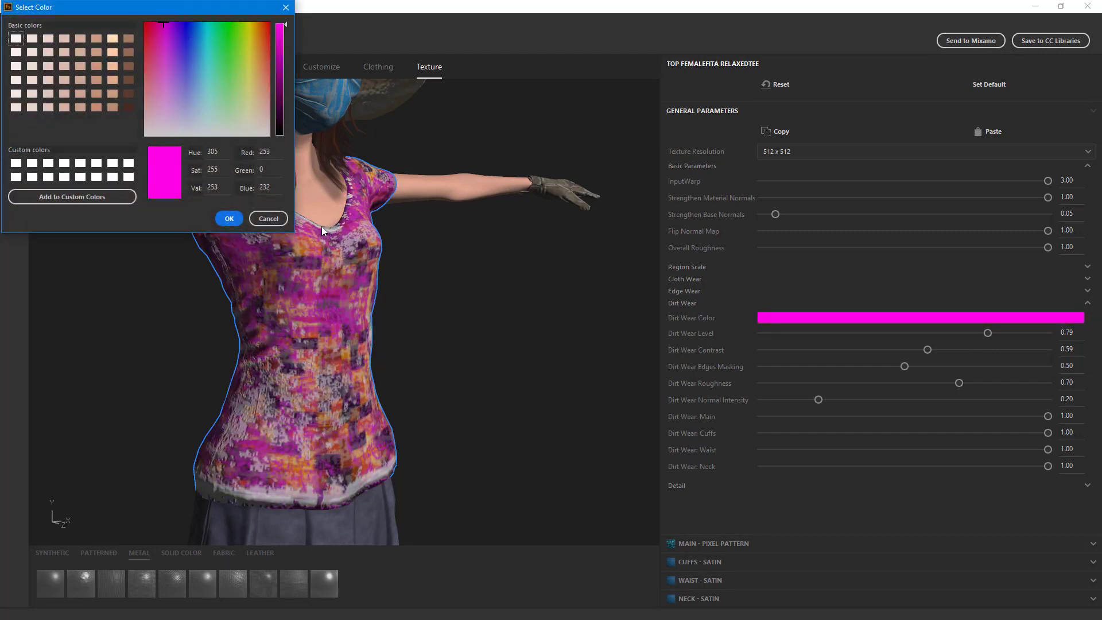
pyautogui.click(263, 218)
# Step: Set the patterned top's Dirt Wear Level to about 0.79, Contrast to 0.62, Edges Masking to 0.98 and Roughness to 0.93
pyautogui.click(789, 336)
pyautogui.click(789, 335)
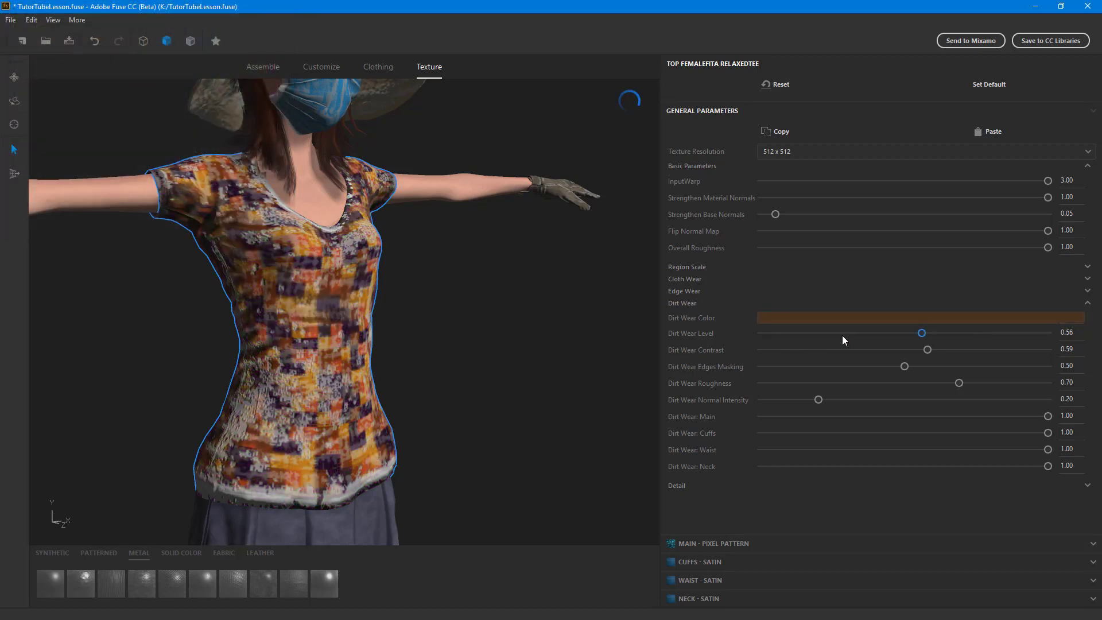
pyautogui.moveTo(927, 351); pyautogui.dragTo(1048, 363)
pyautogui.moveTo(966, 384); pyautogui.dragTo(1028, 383)
pyautogui.moveTo(921, 333); pyautogui.dragTo(990, 334)
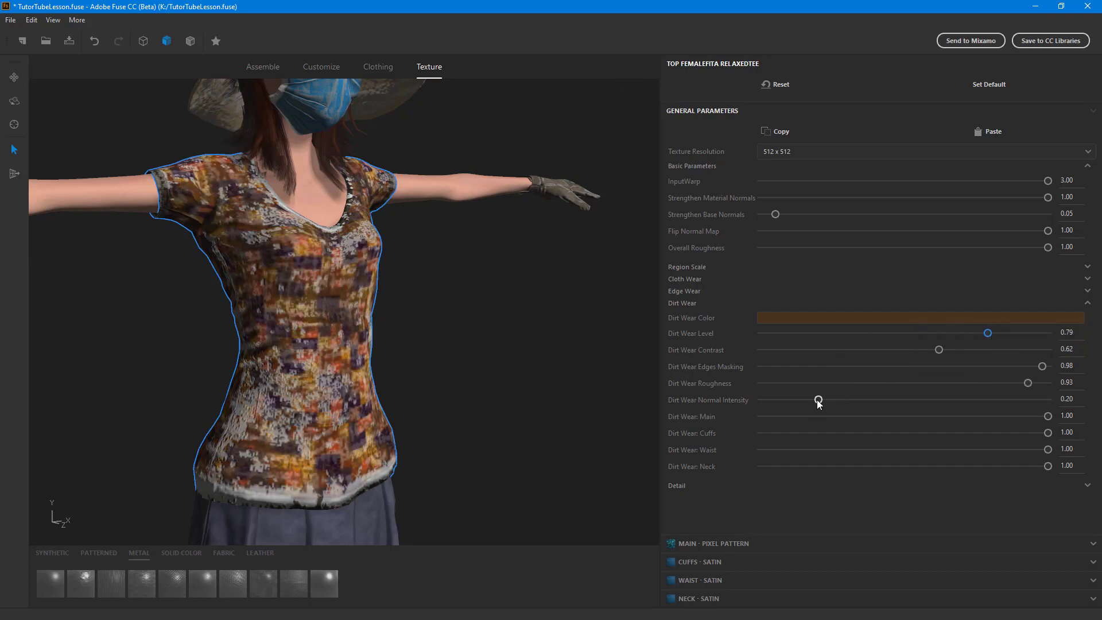
# Step: Set the top's Dirt Wear Normal Intensity to about 0.36 and Main to 0.75, and reduce the dirt wear on the cuffs
pyautogui.moveTo(819, 404); pyautogui.dragTo(883, 411)
pyautogui.moveTo(1048, 416); pyautogui.dragTo(976, 416)
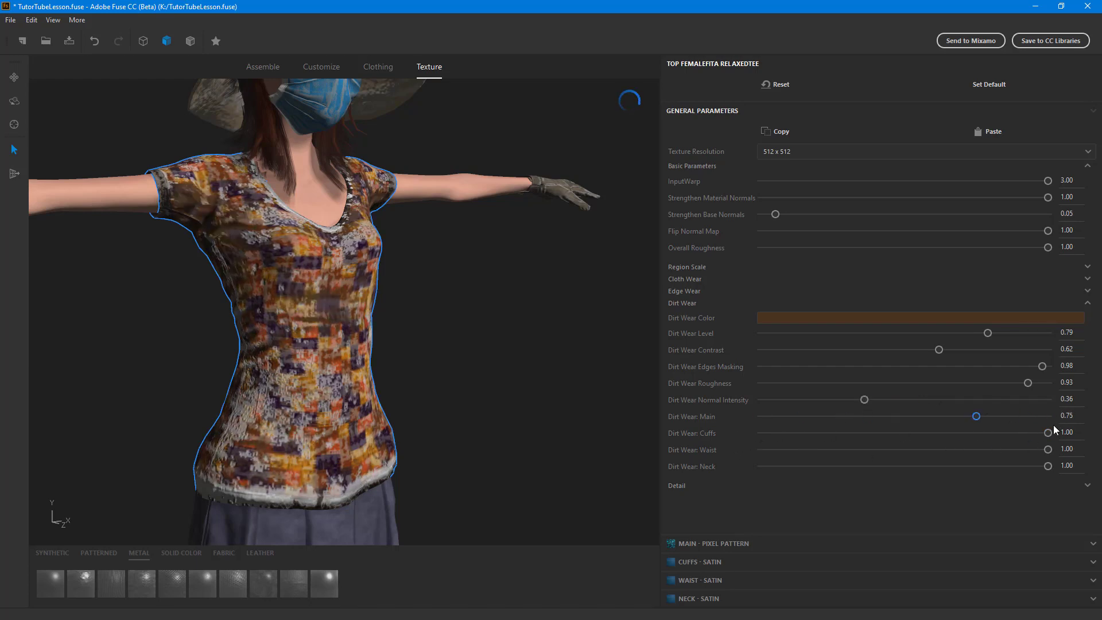
pyautogui.moveTo(1048, 433); pyautogui.dragTo(991, 466)
# Step: Set the sun hat's Dirt Wear Level to about 0.81
pyautogui.scroll(-3, 499, 322)
pyautogui.click(411, 118)
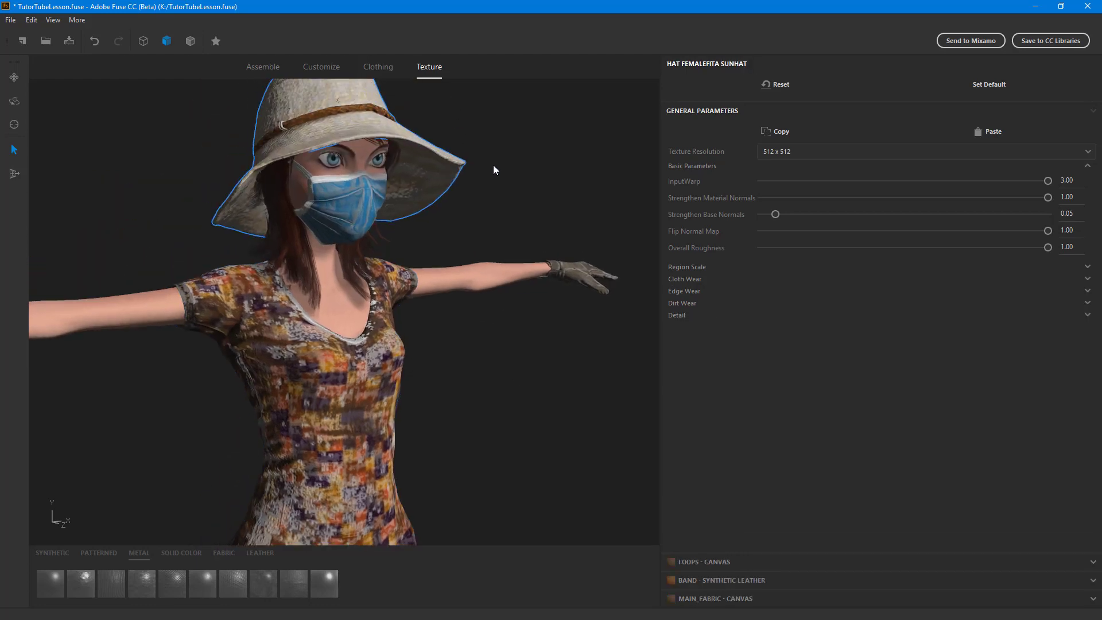
pyautogui.click(682, 303)
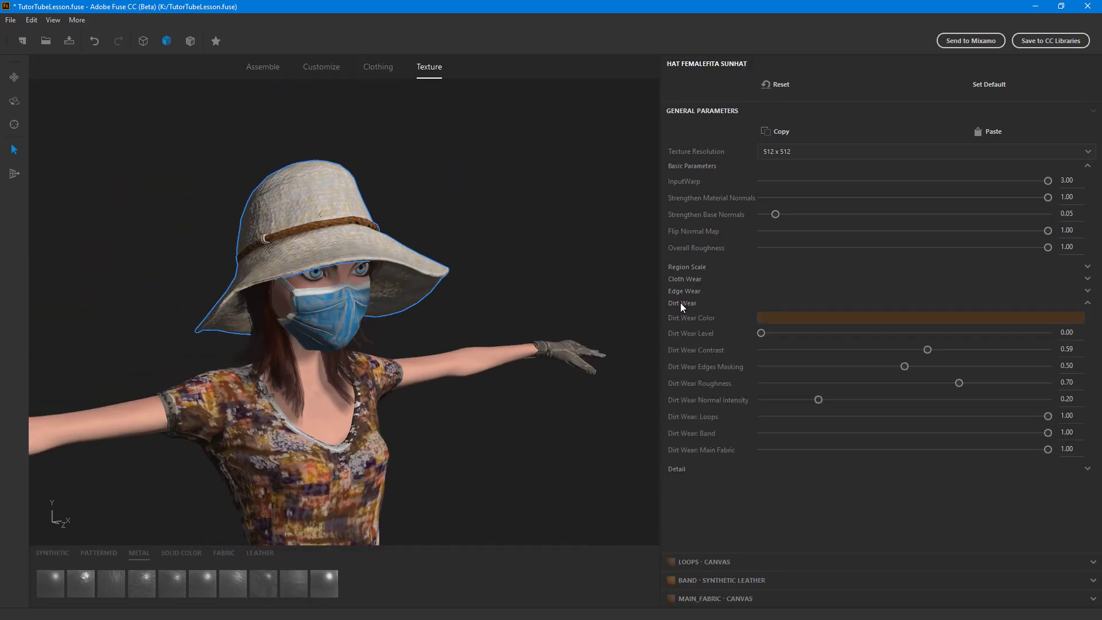
pyautogui.click(766, 332)
pyautogui.moveTo(789, 334); pyautogui.dragTo(1002, 329)
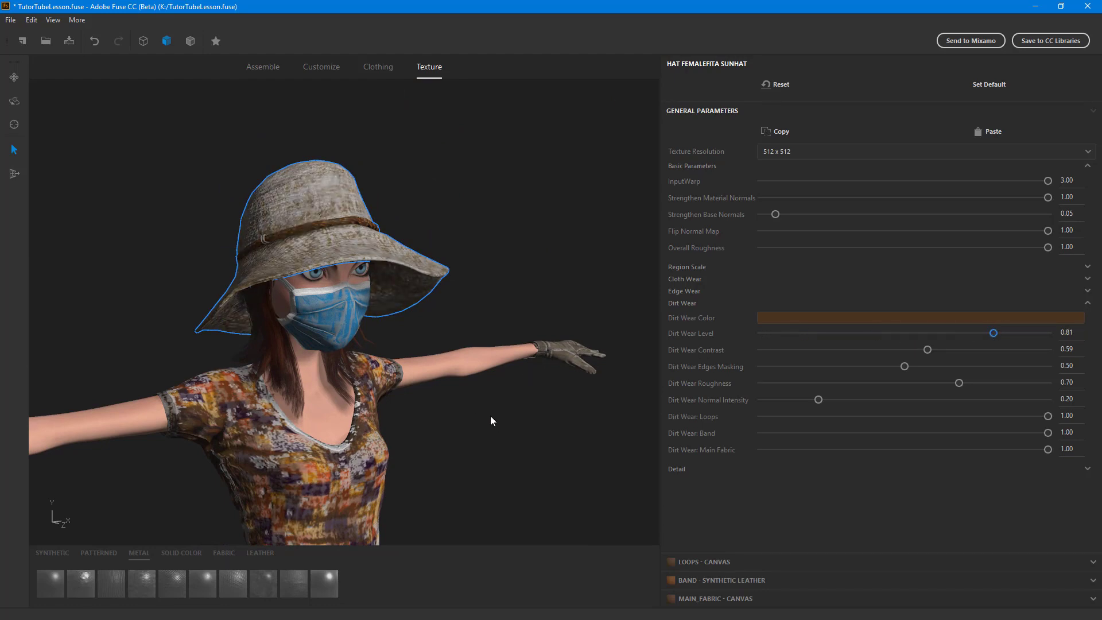
# Step: Select the patterned top and examine its worn and dirty texture from near and far
pyautogui.moveTo(490, 416); pyautogui.dragTo(478, 232, button='middle')
pyautogui.scroll(-1, 461, 209)
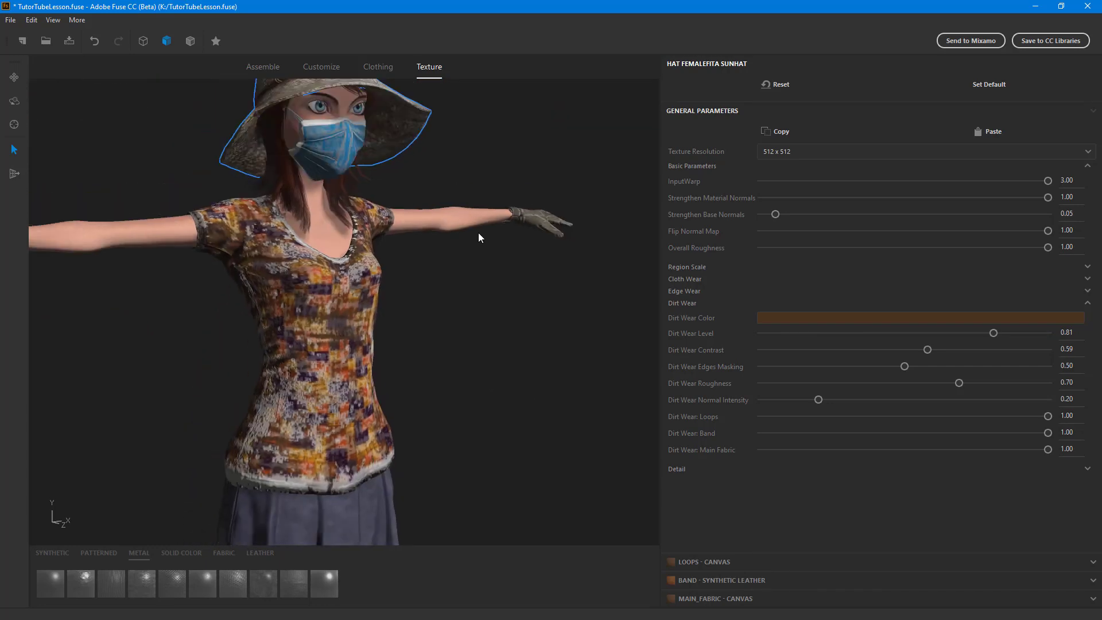
pyautogui.scroll(-6, 478, 233)
pyautogui.scroll(5, 459, 328)
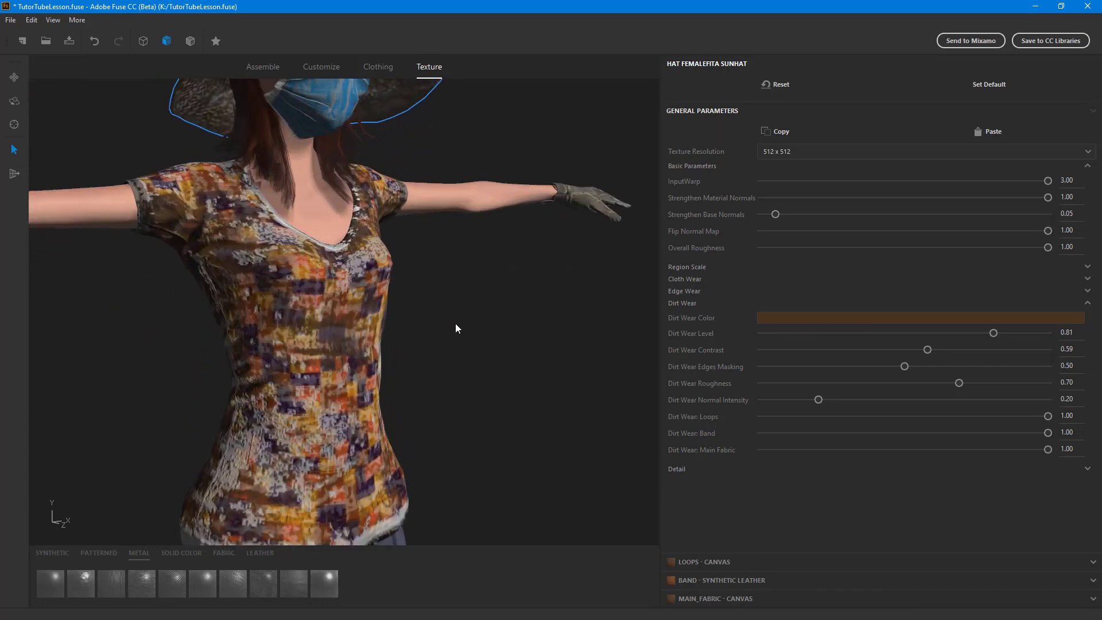
pyautogui.click(364, 345)
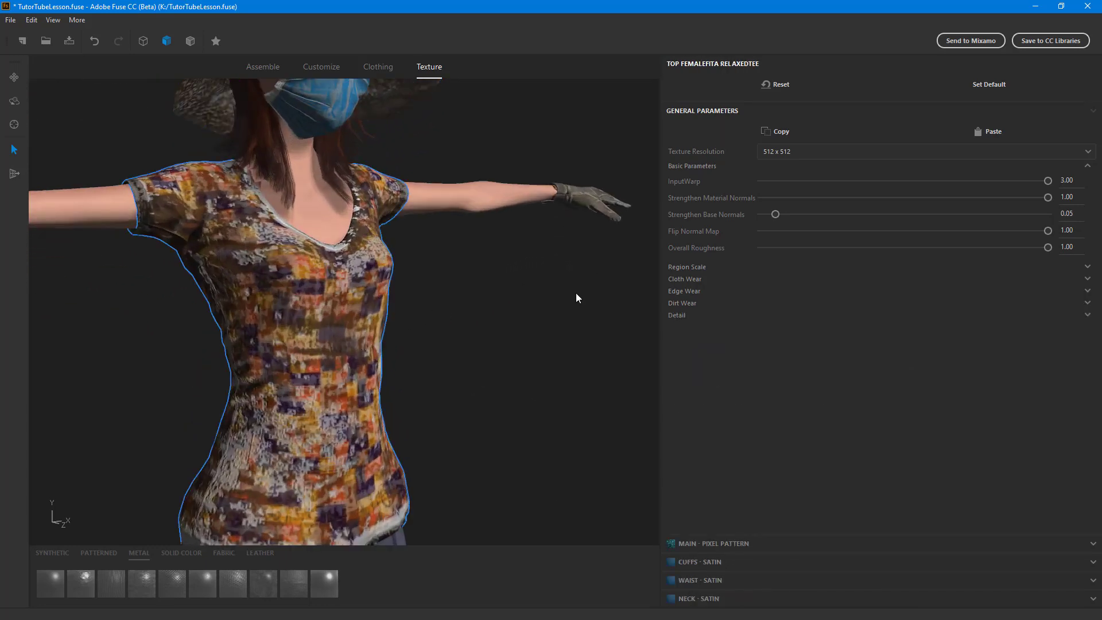
pyautogui.scroll(-5, 477, 318)
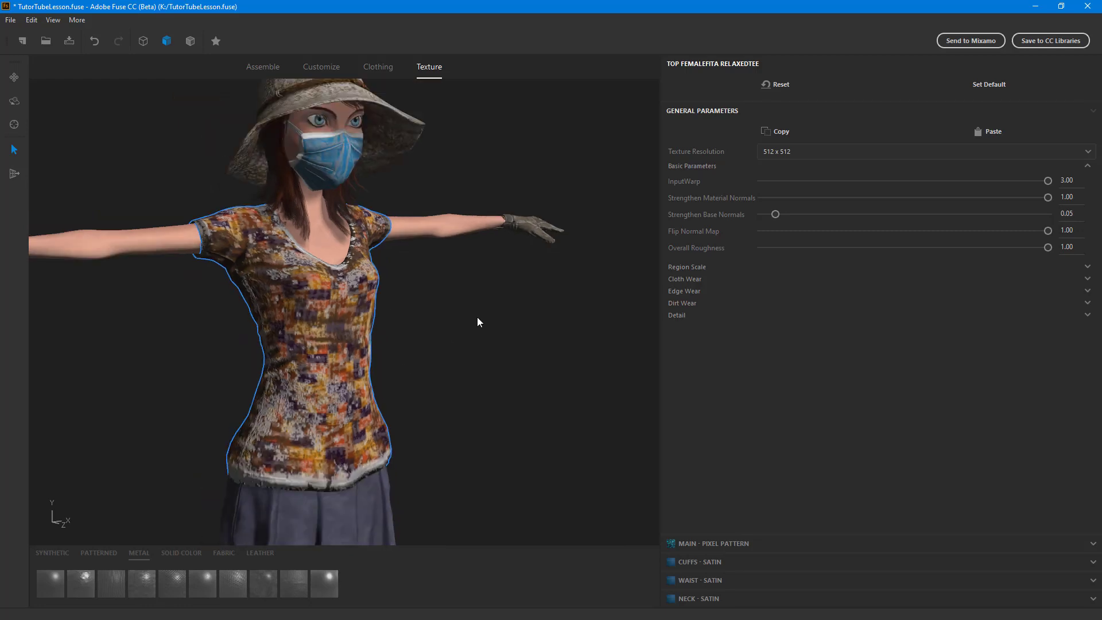
pyautogui.scroll(5, 501, 320)
pyautogui.moveTo(502, 320); pyautogui.dragTo(455, 226, button='middle')
pyautogui.scroll(-2, 471, 212)
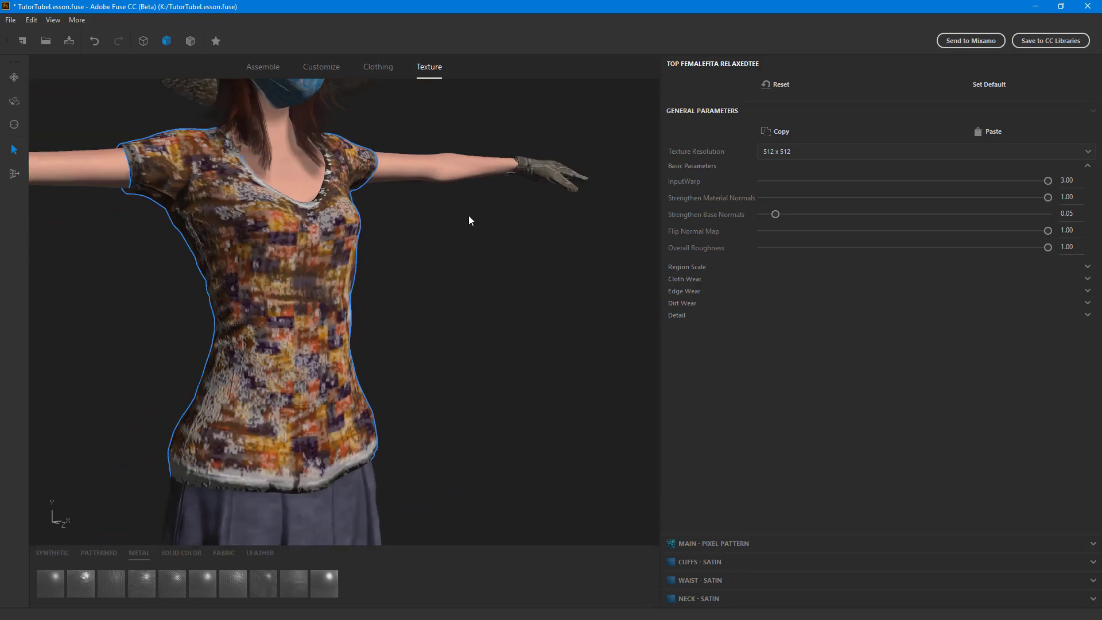
# Step: Set the top's Detail Visibility to about 0.07, Detail Hue Shift to 0.00 and Detail Normal Intensity to about 0.30
pyautogui.click(686, 317)
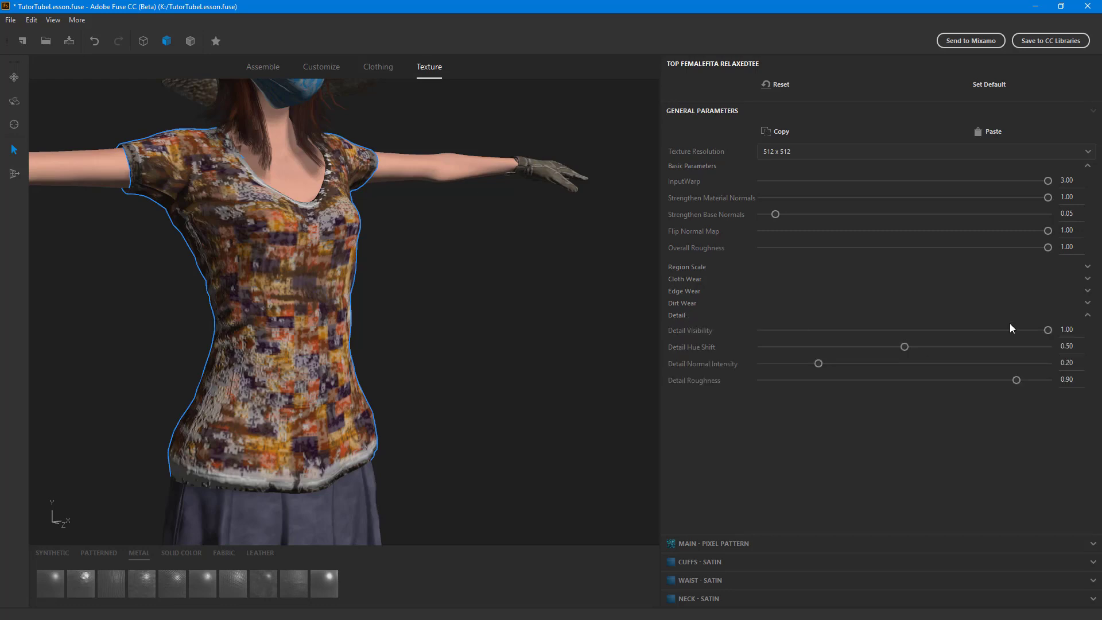
pyautogui.moveTo(1048, 330); pyautogui.dragTo(783, 351)
pyautogui.moveTo(904, 347); pyautogui.dragTo(746, 358)
pyautogui.moveTo(818, 363); pyautogui.dragTo(847, 363)
pyautogui.click(460, 355)
pyautogui.click(318, 312)
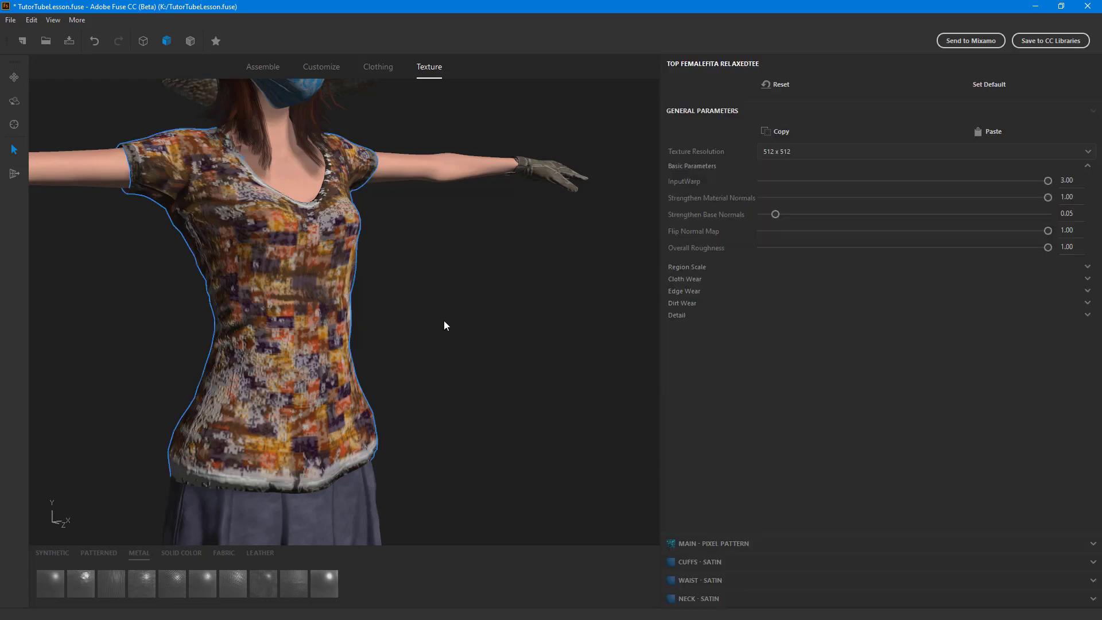
# Step: Raise the top's Detail Roughness to 1.00
pyautogui.click(676, 316)
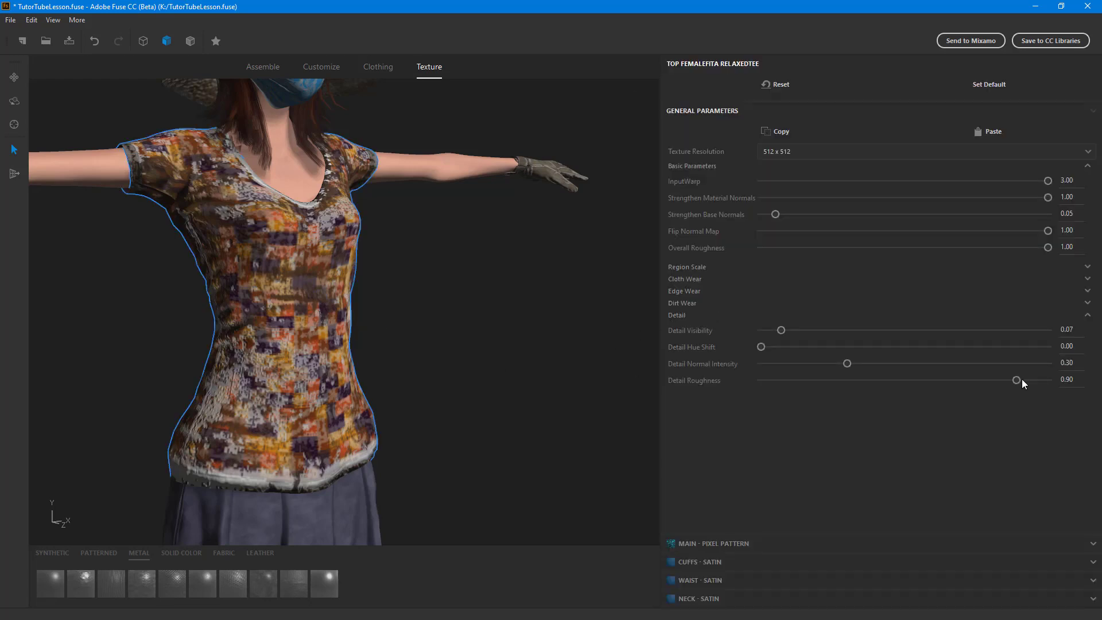
pyautogui.moveTo(1017, 380); pyautogui.dragTo(714, 415)
pyautogui.moveTo(784, 385); pyautogui.dragTo(920, 384)
# Step: Set the sun hat's Detail Visibility to about 0.73 and its Detail Hue Shift to 0.00
pyautogui.moveTo(515, 291); pyautogui.dragTo(343, 225)
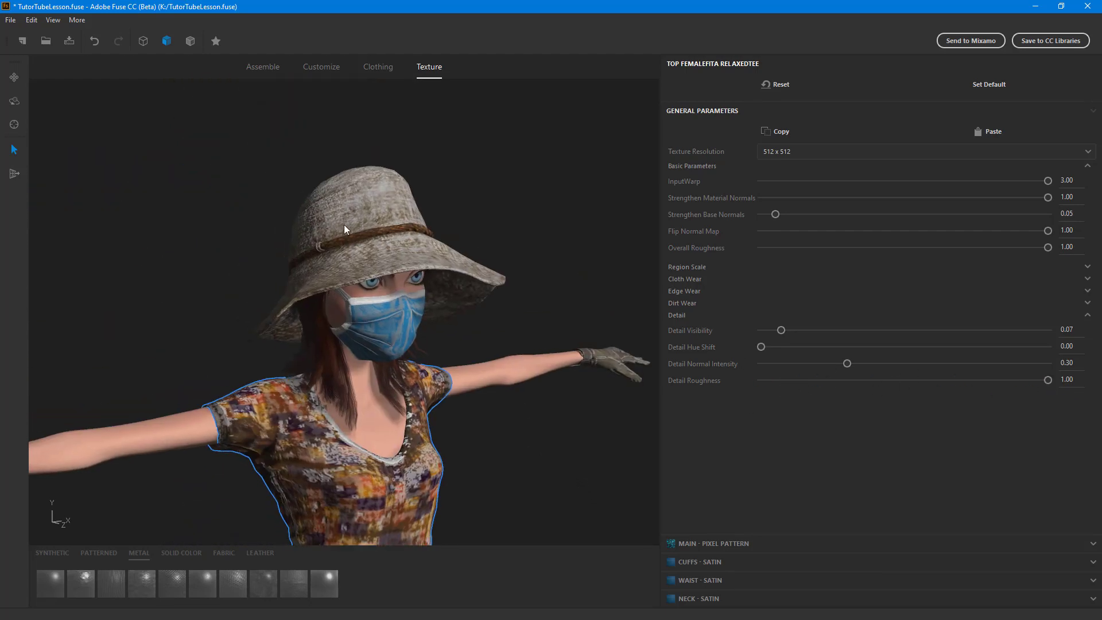
pyautogui.click(401, 223)
pyautogui.click(682, 316)
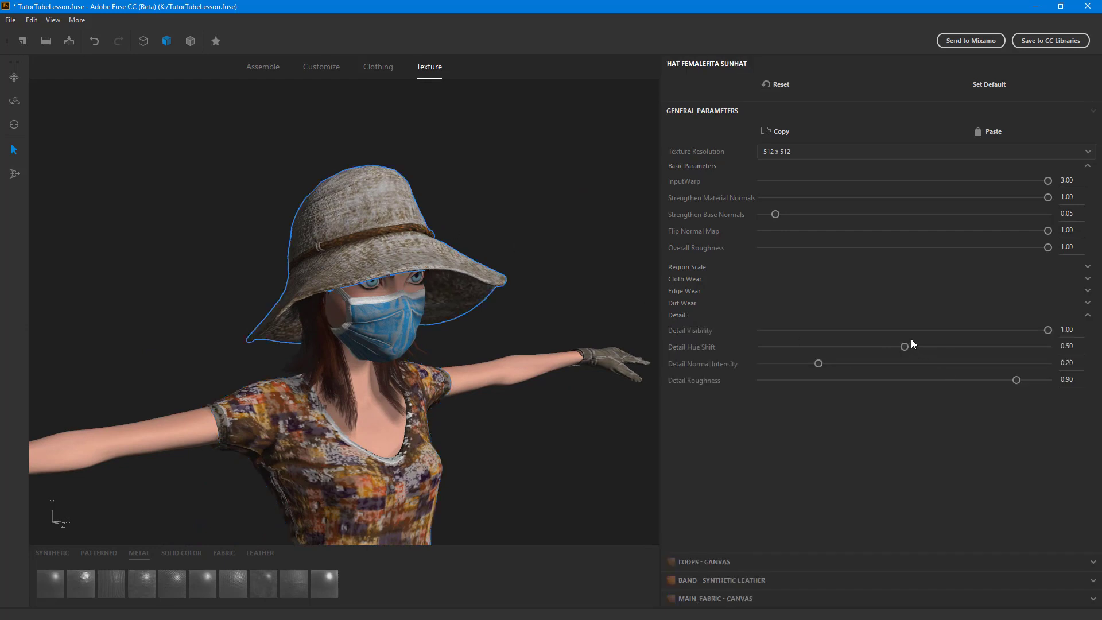
pyautogui.moveTo(1048, 330); pyautogui.dragTo(976, 326)
pyautogui.moveTo(905, 346); pyautogui.dragTo(749, 347)
# Step: Set the sun hat's Detail Normal Intensity to about 0.86 and its Detail Roughness to about 0.37
pyautogui.scroll(5, 594, 225)
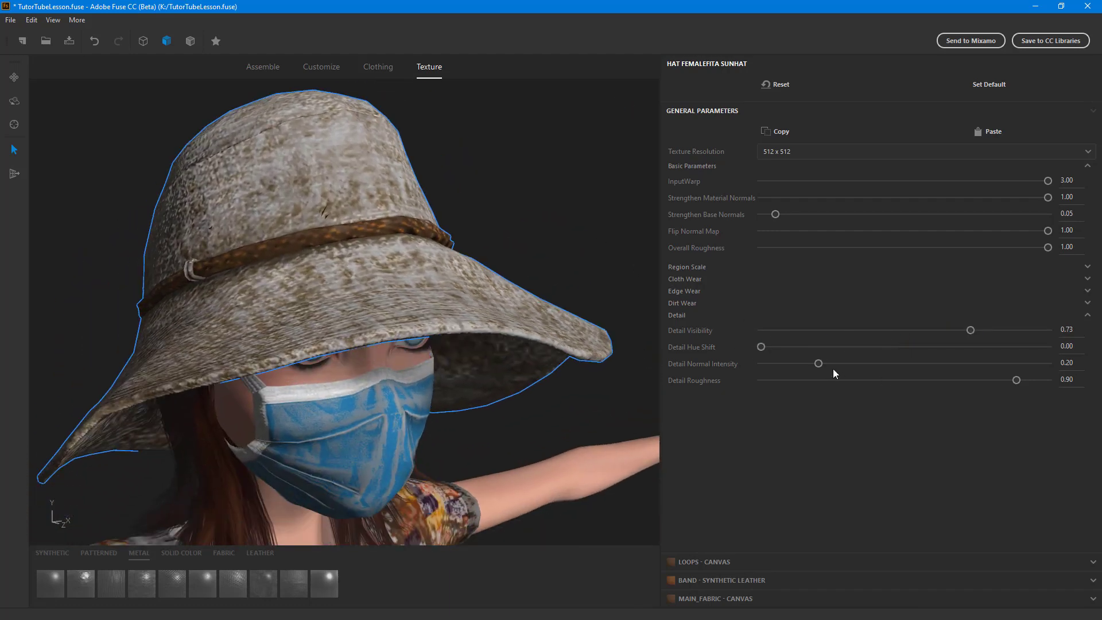
pyautogui.moveTo(821, 363); pyautogui.dragTo(868, 381)
pyautogui.scroll(-5, 501, 351)
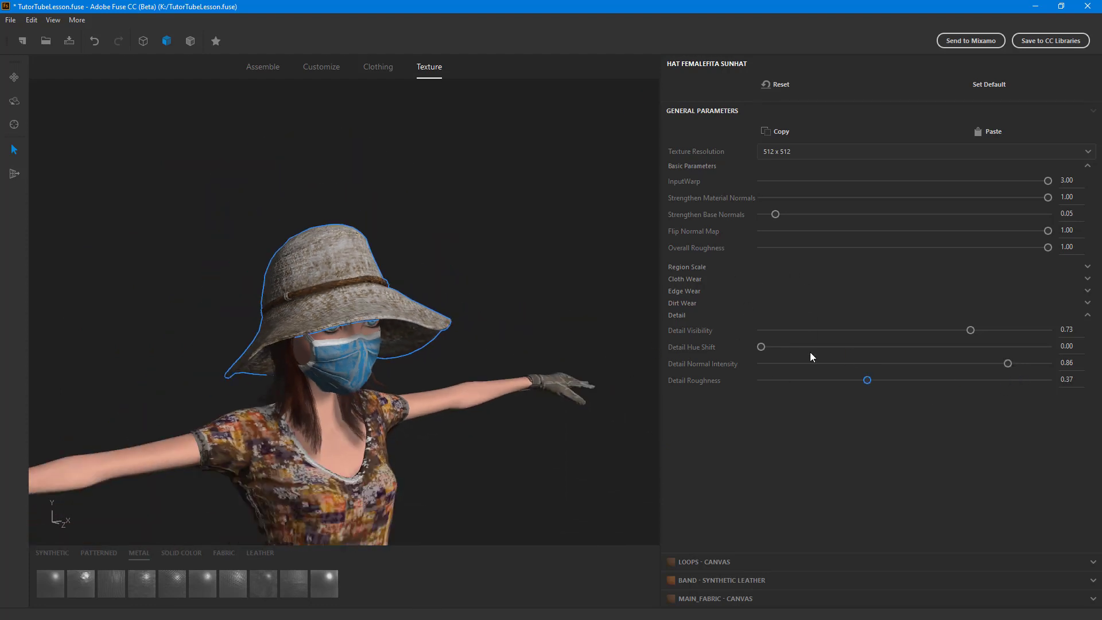
# Step: Select the character's body and look over the complete outfit
pyautogui.click(511, 391)
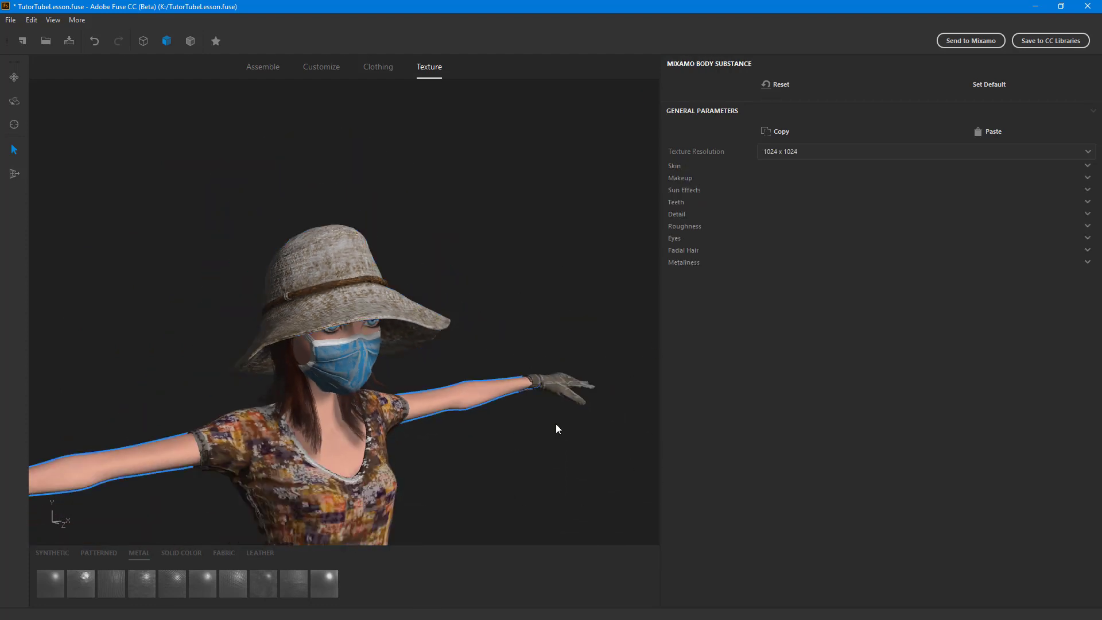
pyautogui.moveTo(560, 453); pyautogui.dragTo(621, 217, button='middle')
pyautogui.scroll(-5, 609, 230)
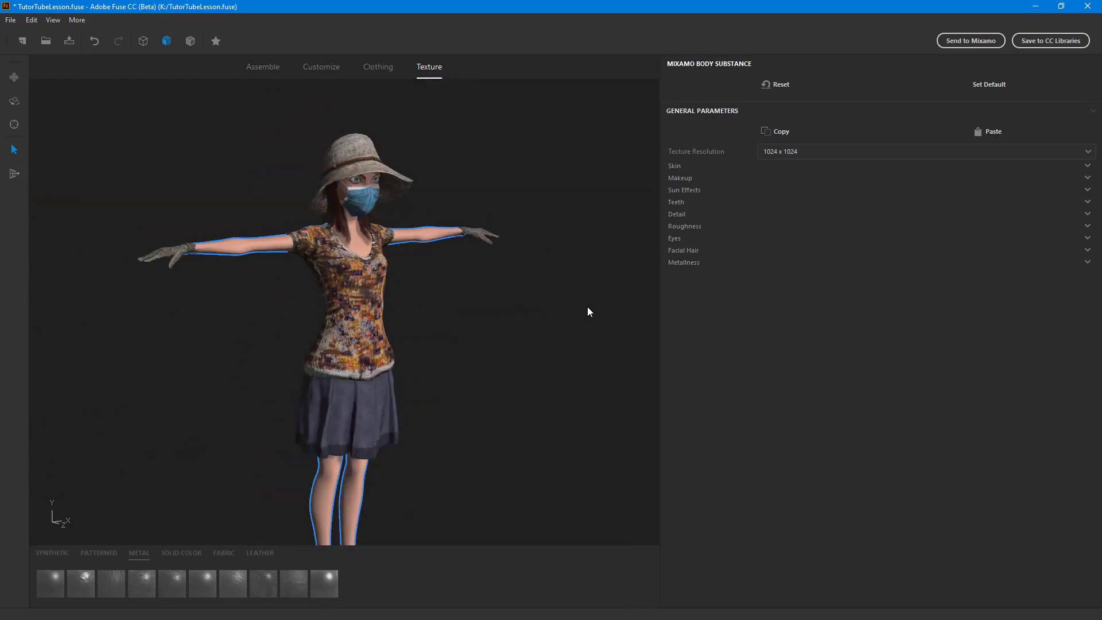